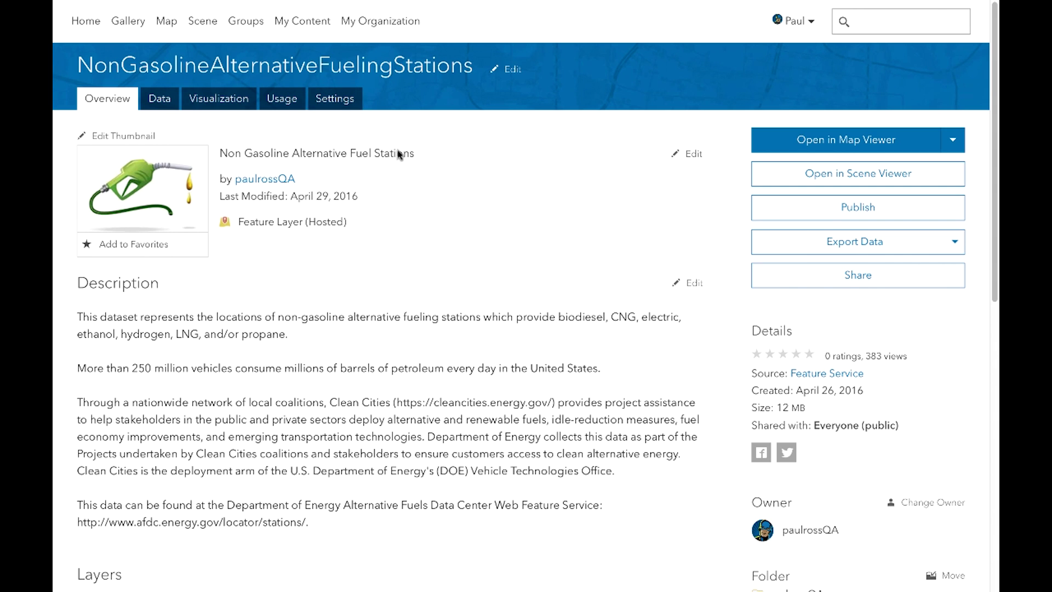
Step: Replace ' Stations' in the item summary with lowercase ' stations' and save the summary
left_click(693, 155)
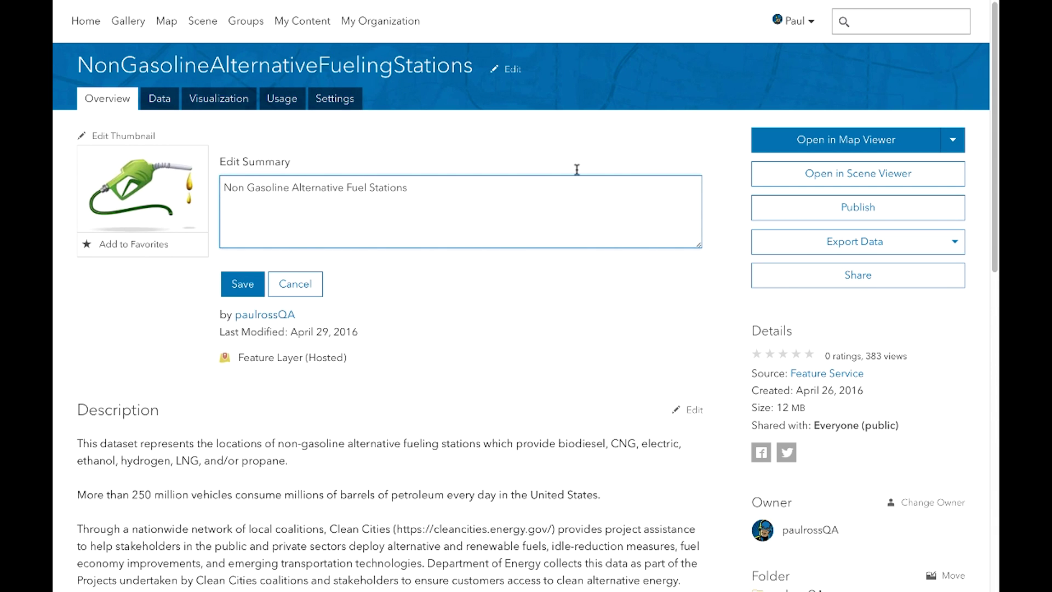
left_click(409, 188)
key("BackSpace")
key("BackSpace")
key("BackSpace")
key("BackSpace")
key("BackSpace")
key("BackSpace")
key("BackSpace")
key("BackSpace")
key("BackSpace")
type("stations")
left_click(249, 289)
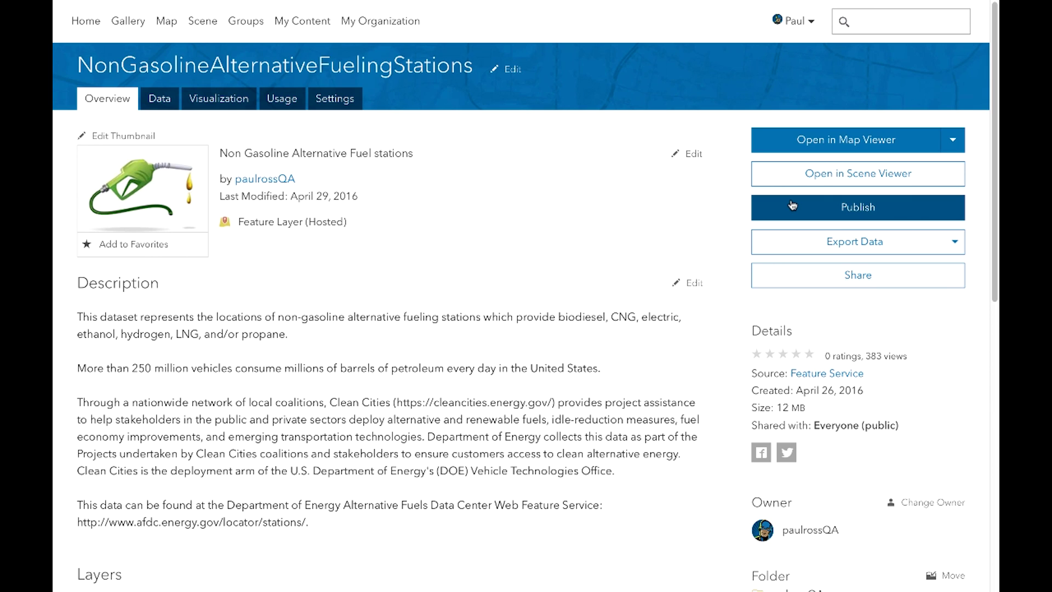
left_click(814, 241)
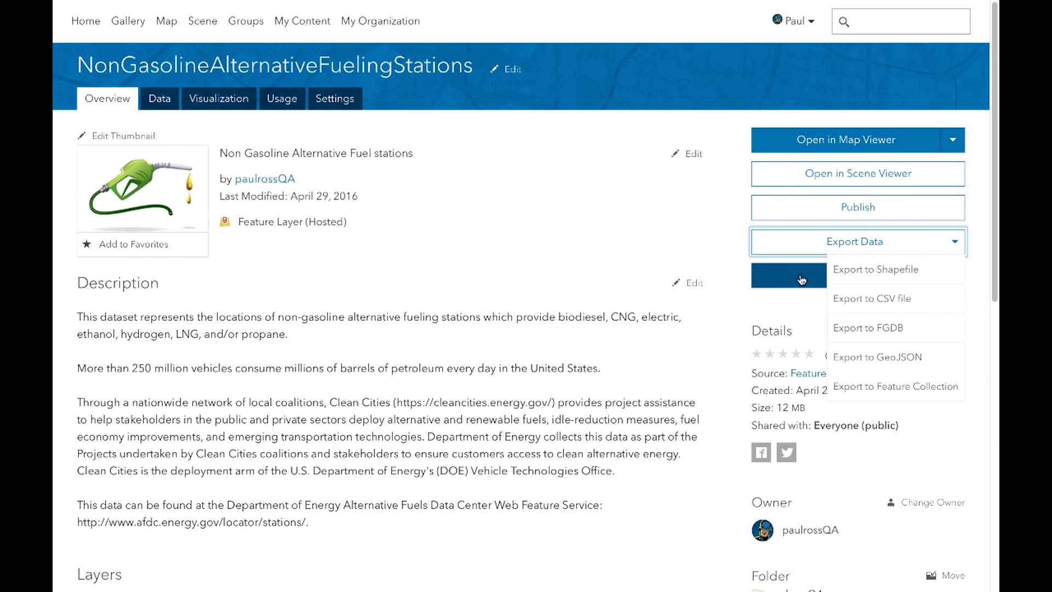
left_click(744, 291)
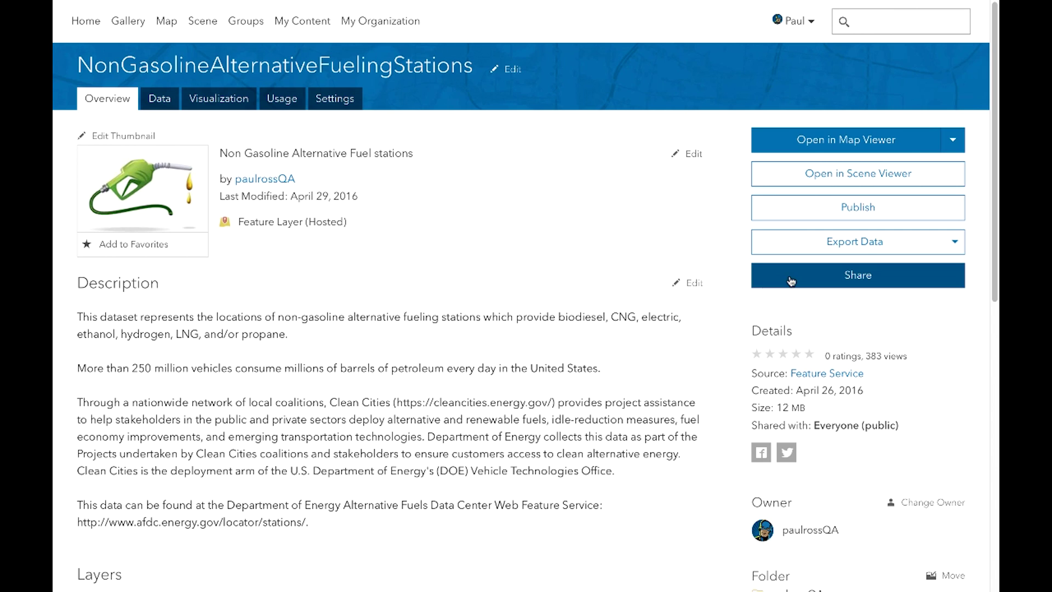
left_click(783, 283)
left_click(618, 423)
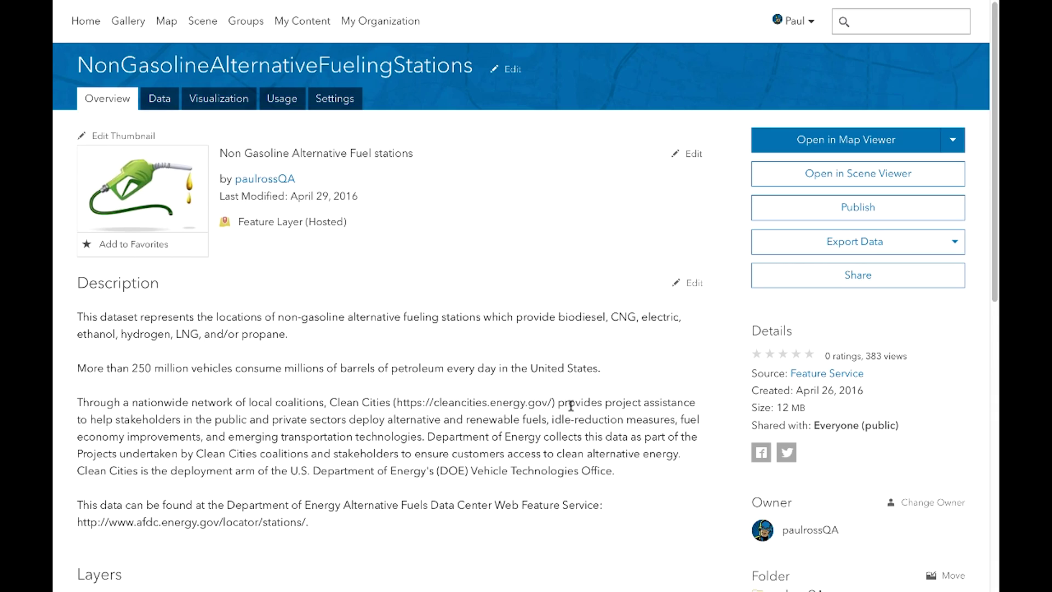
scroll(570, 406, "down", 1)
scroll(571, 405, "down", 3)
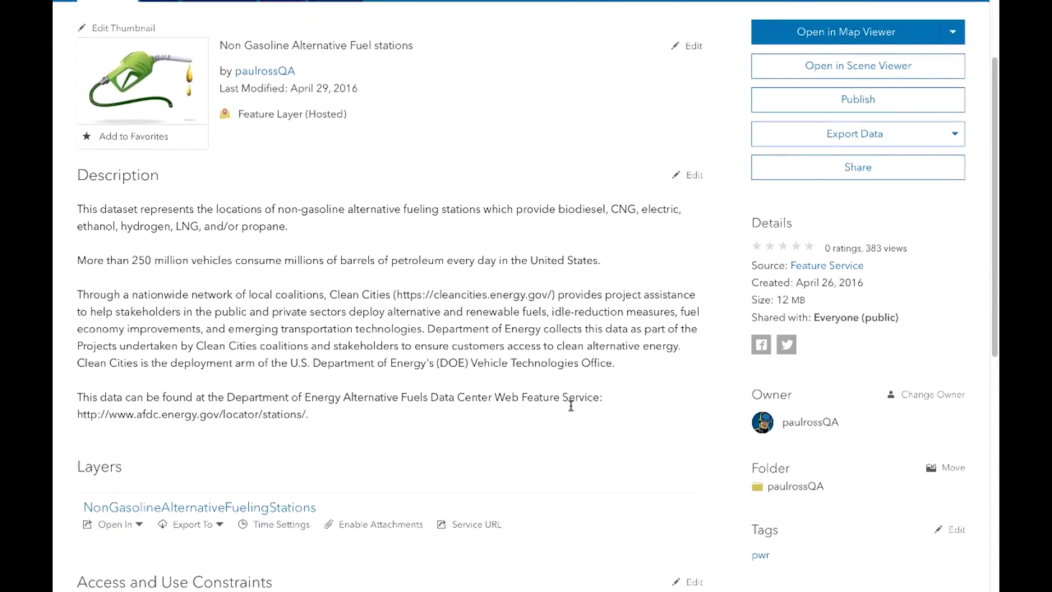
scroll(570, 410, "down", 3)
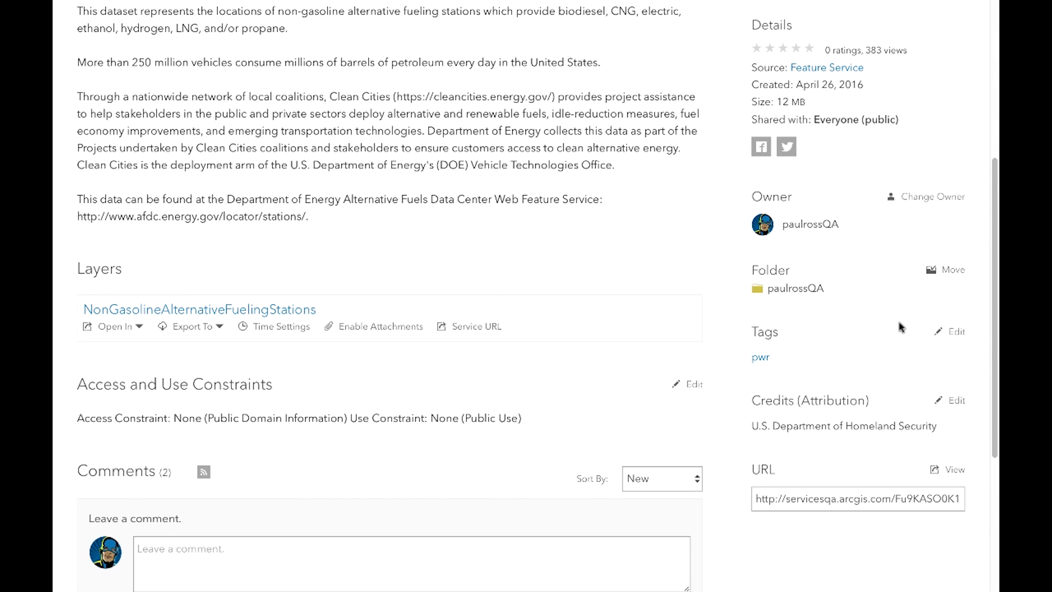
Step: Add 'fuel' as a tag beside pwr and save the item's tags
left_click(952, 333)
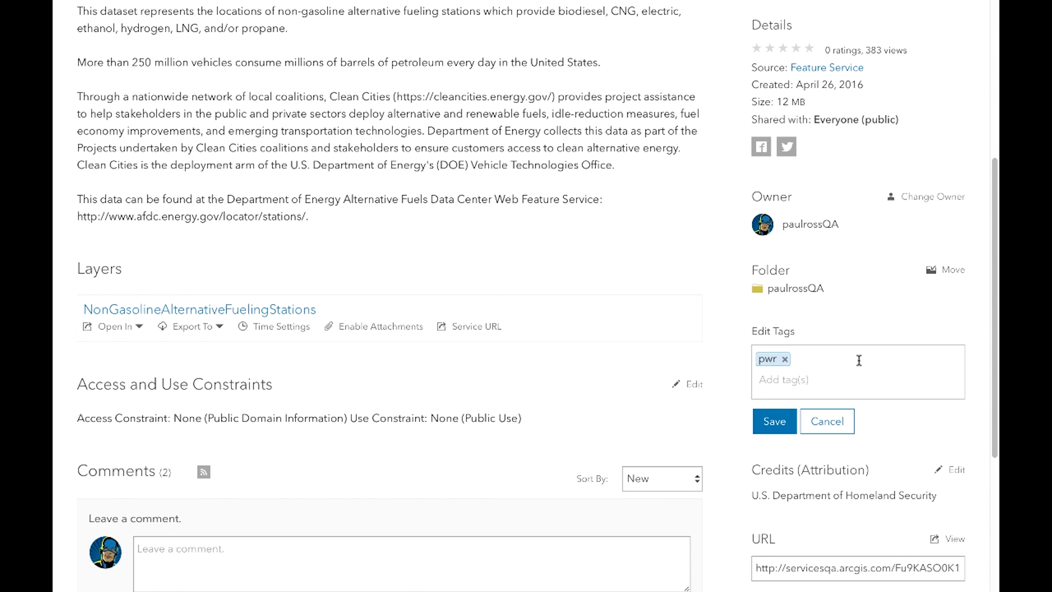
type("fuel")
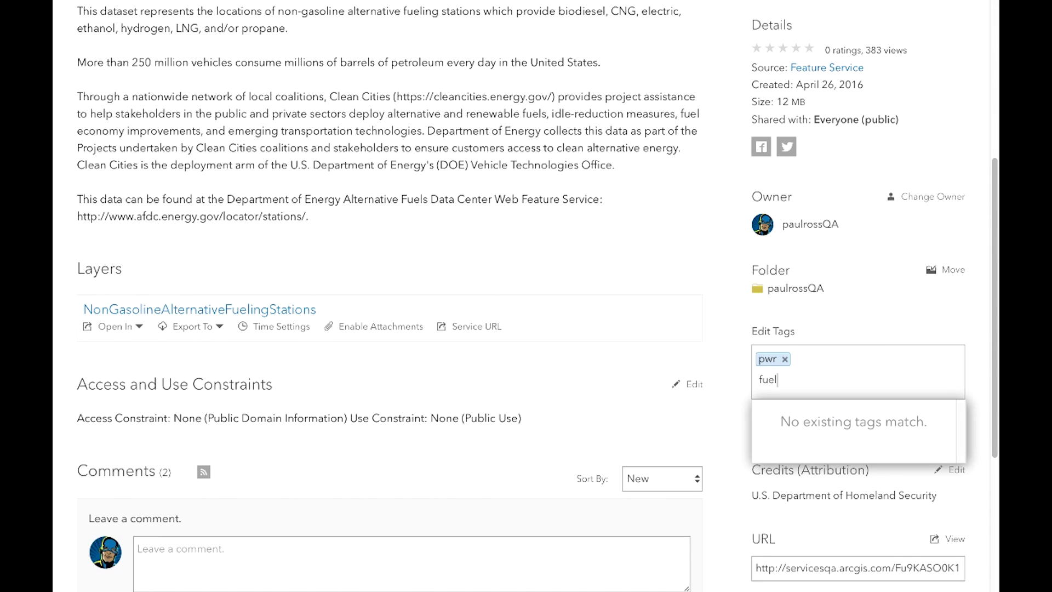
key("Return")
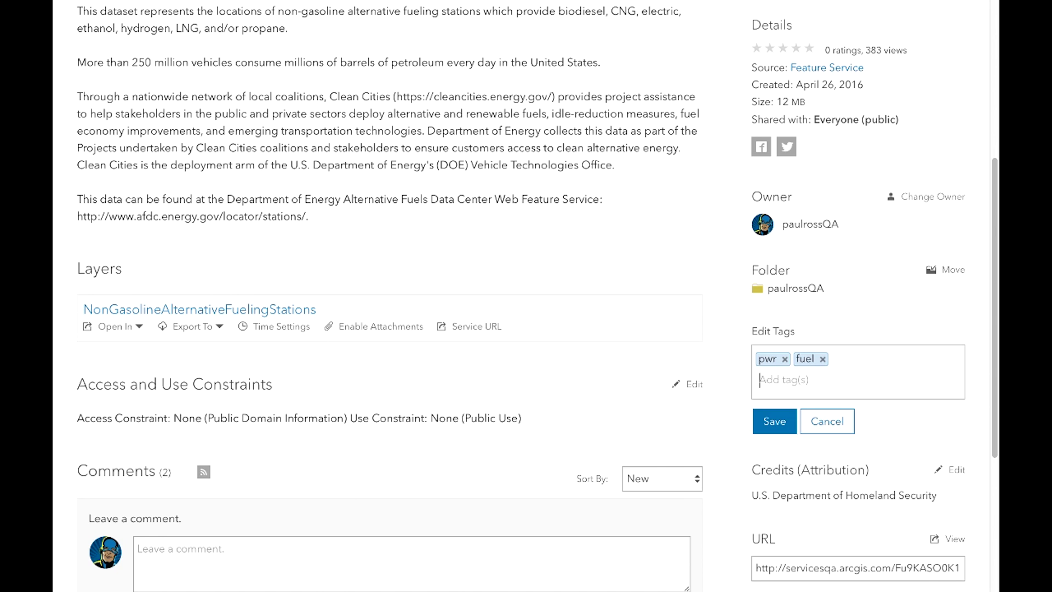
left_click(769, 427)
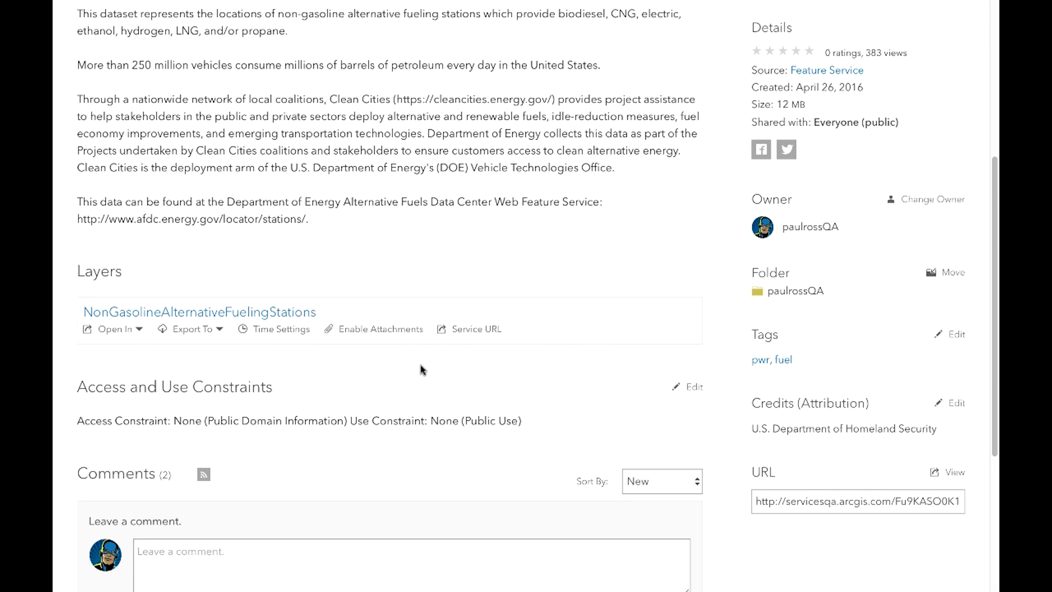
Step: Load the older comments and post a pasted reply defining LPG and E85 to the fuel-types question
scroll(421, 369, "down", 2)
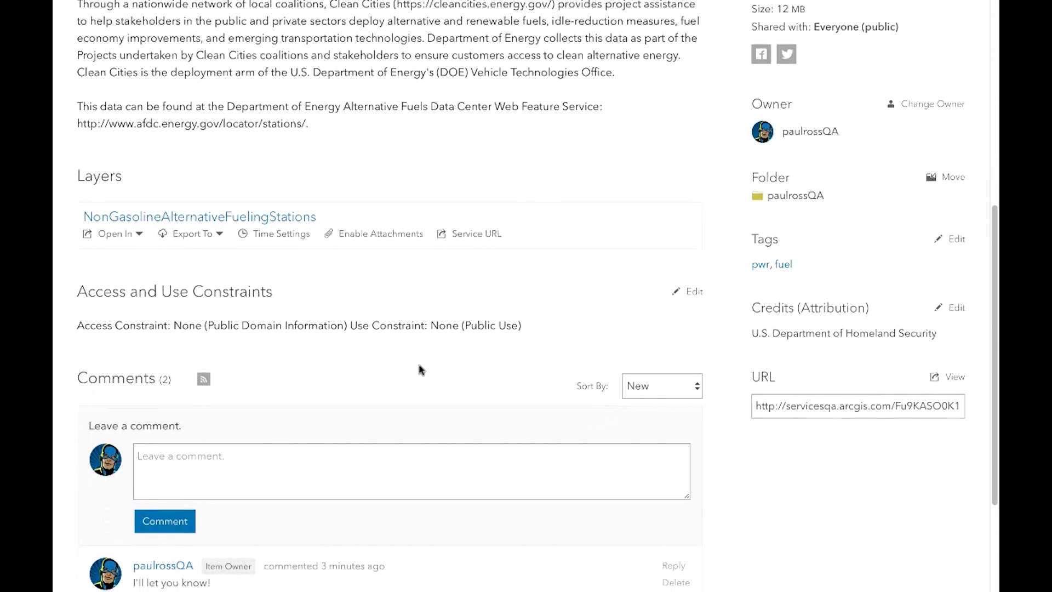
scroll(421, 369, "down", 2)
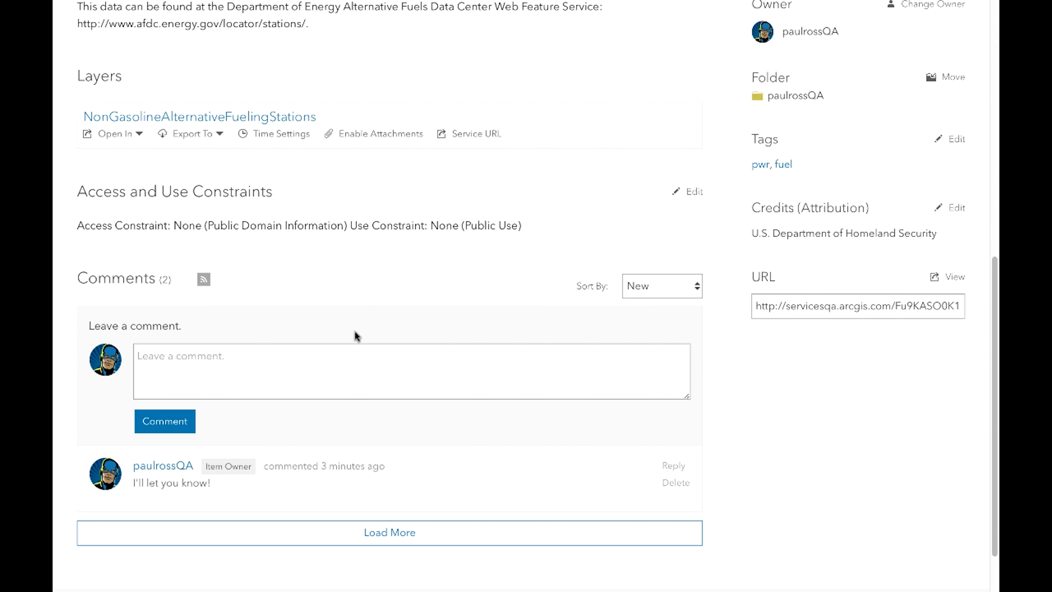
scroll(320, 364, "down", 2)
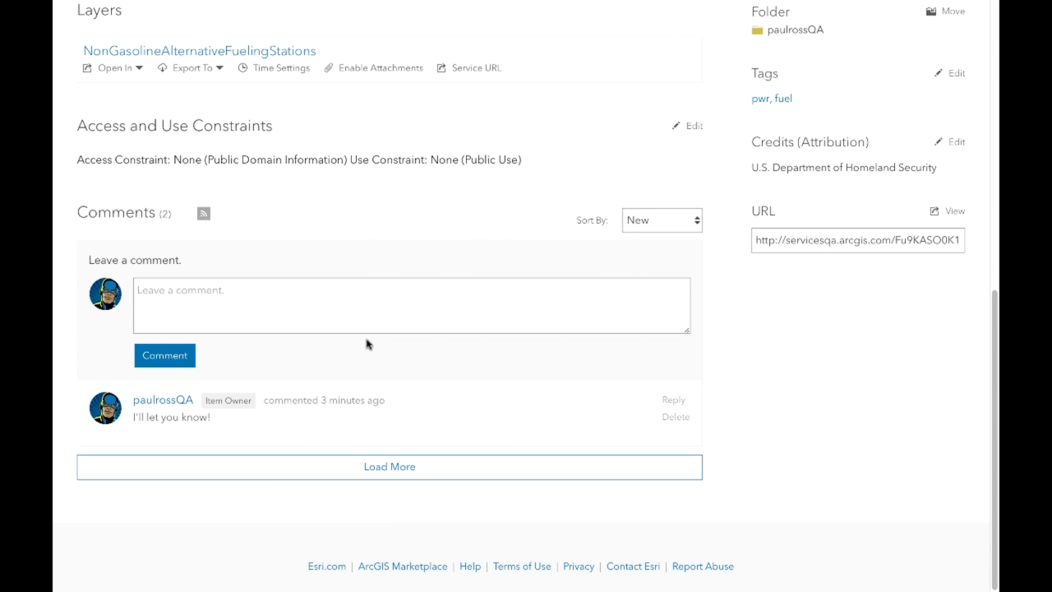
left_click(384, 467)
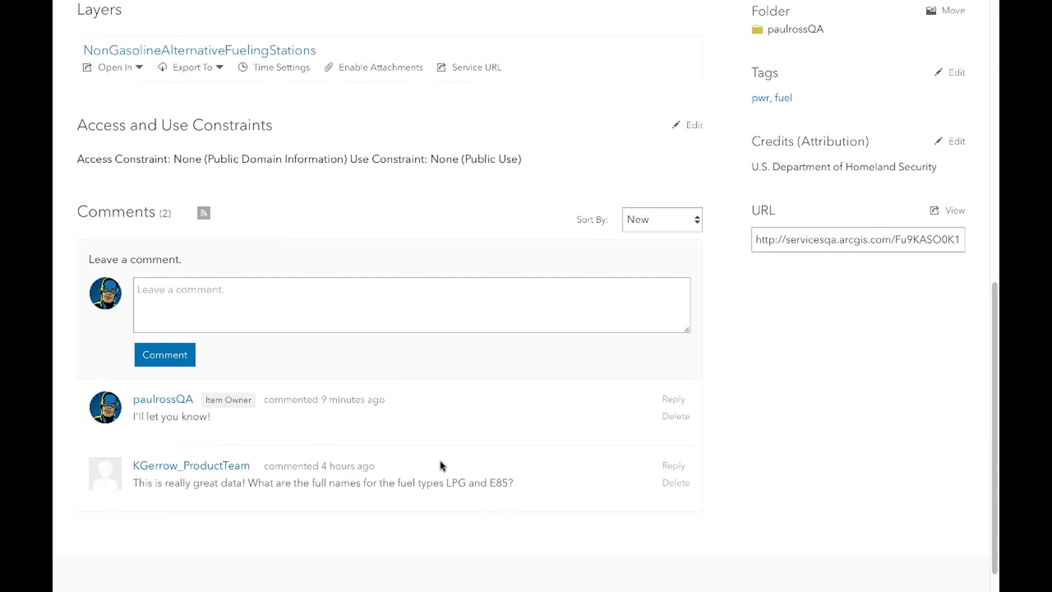
scroll(443, 466, "down", 1)
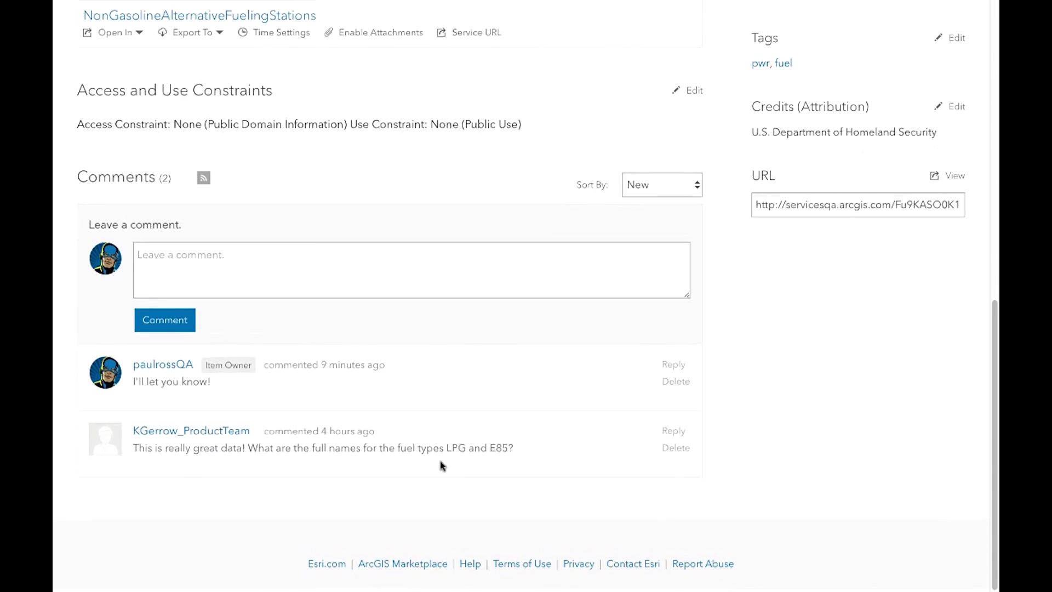
left_click(674, 434)
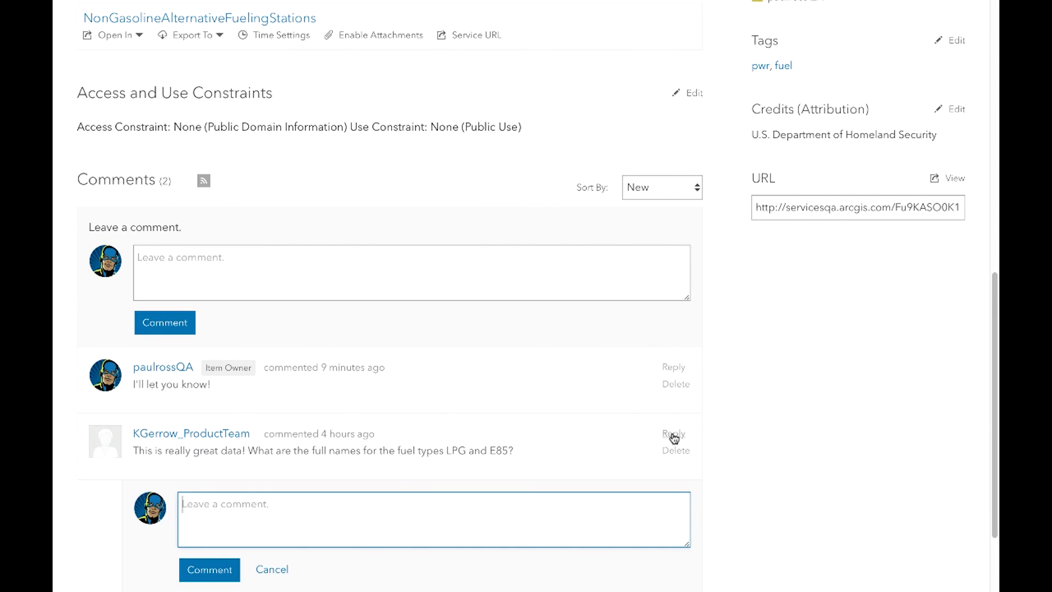
type("Kelly,  LPG stands for \"Liquefied petroleum gas\" and E85 is a fuel that is 85% ethanol by volume.")
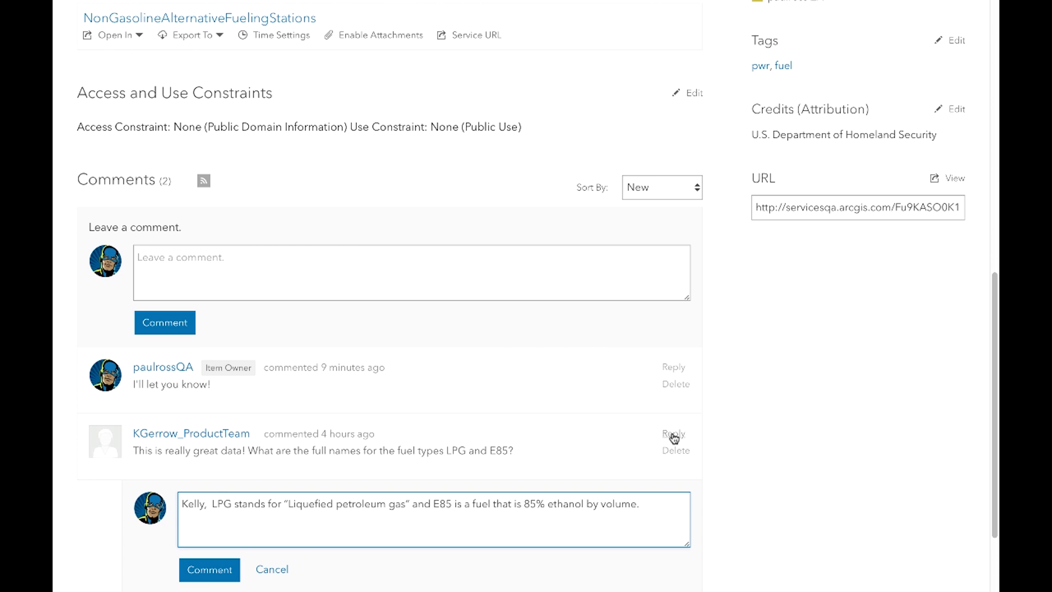
left_click(196, 573)
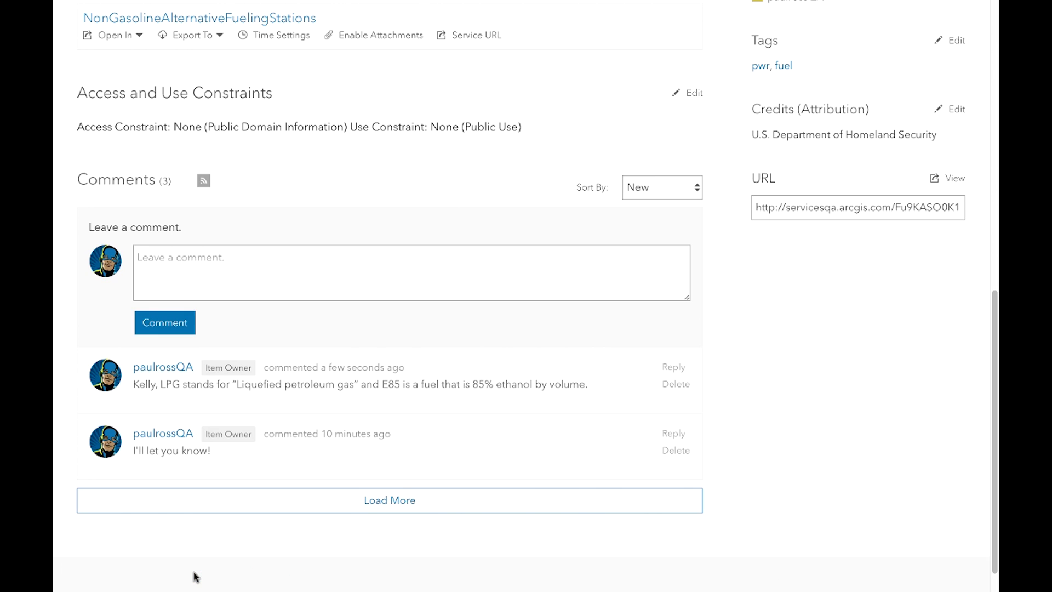
Step: Delete the 'I'll let you know!' comment and confirm the deletion
left_click(330, 504)
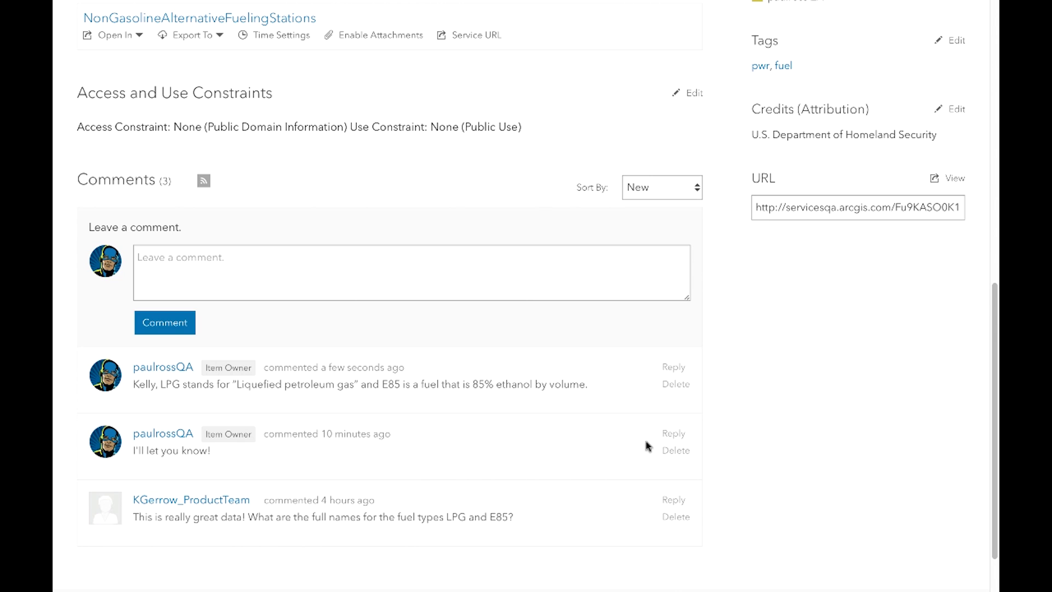
left_click(675, 451)
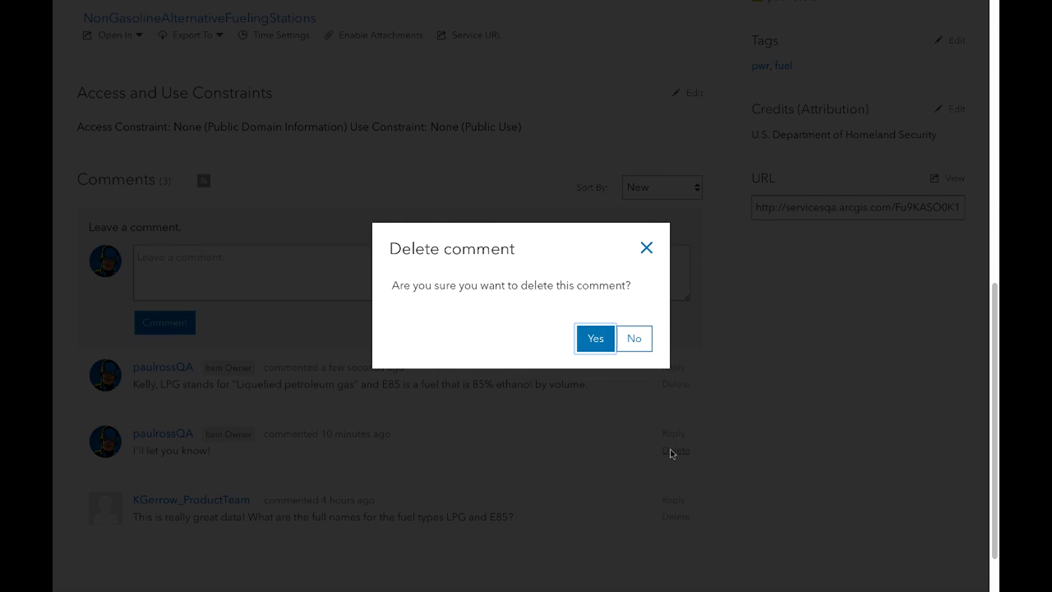
left_click(595, 339)
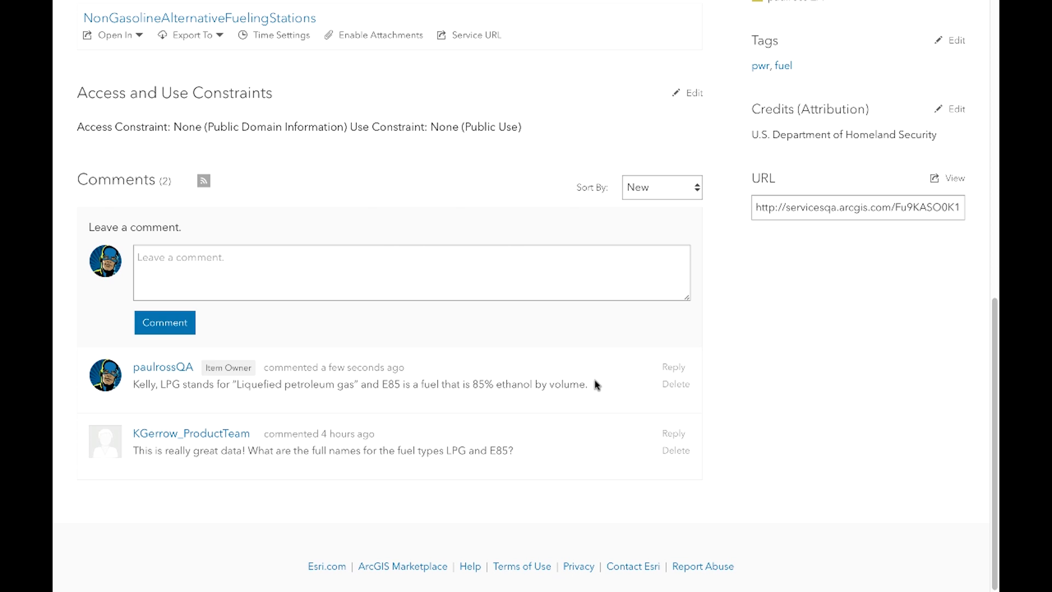
Step: In the Data attribute table, remove the trailing 's' from the WTG Fuels station name
scroll(559, 343, "up", 15)
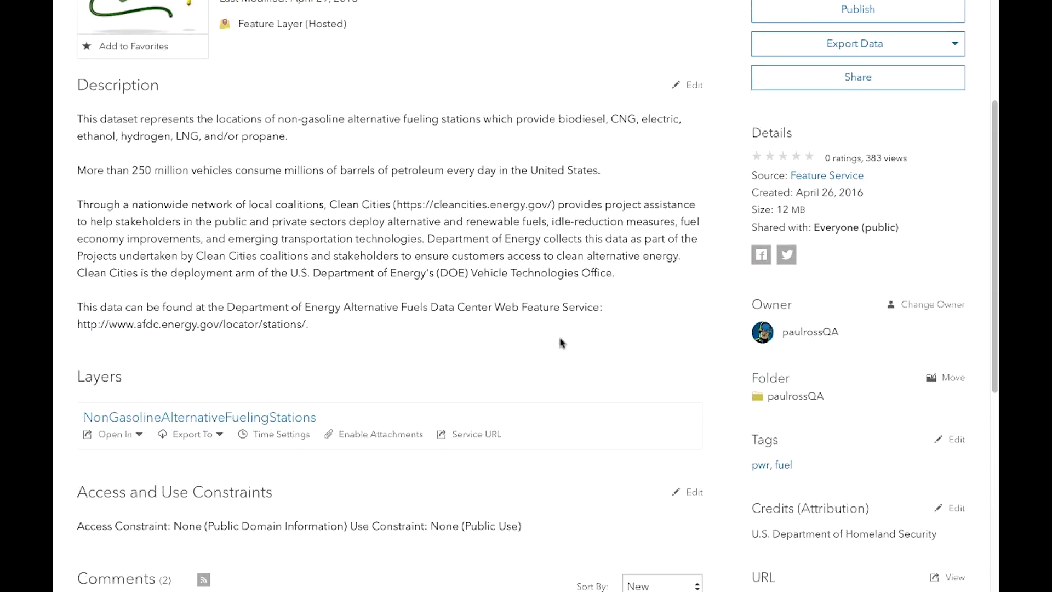
left_click(160, 101)
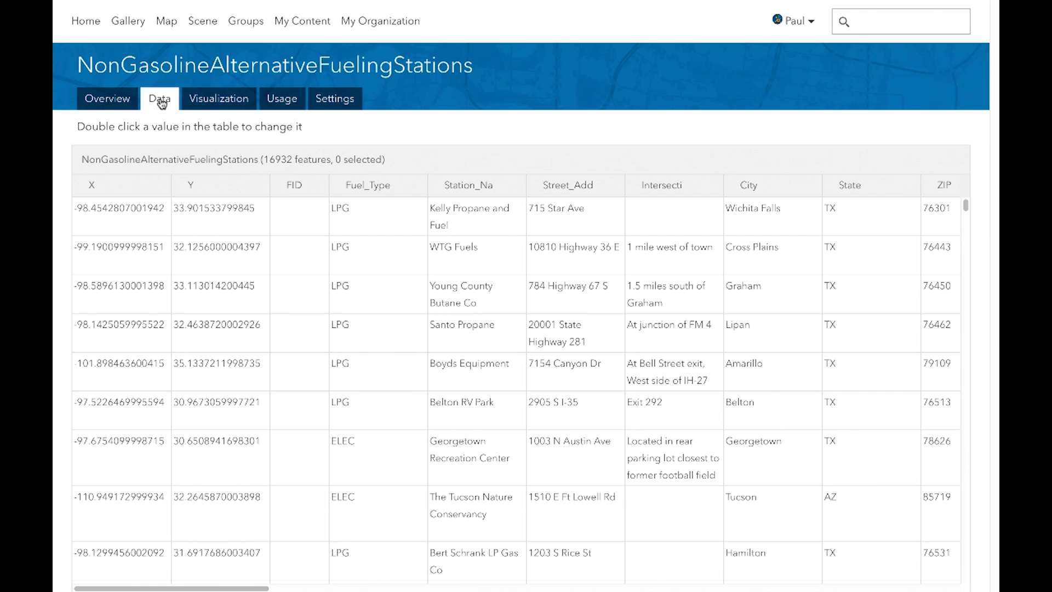
double_click(485, 253)
key("BackSpace")
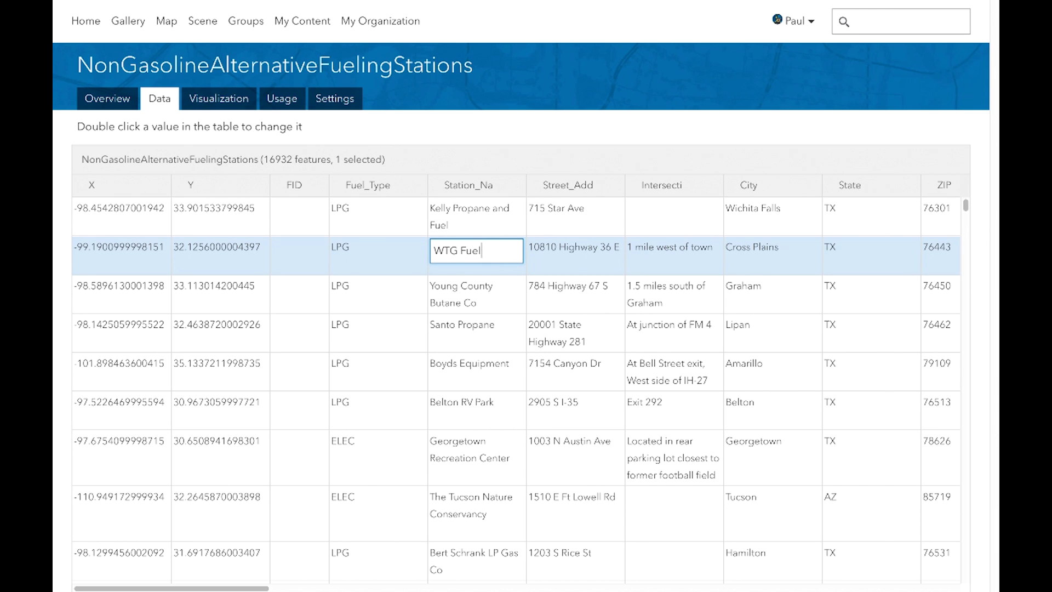
key("Return")
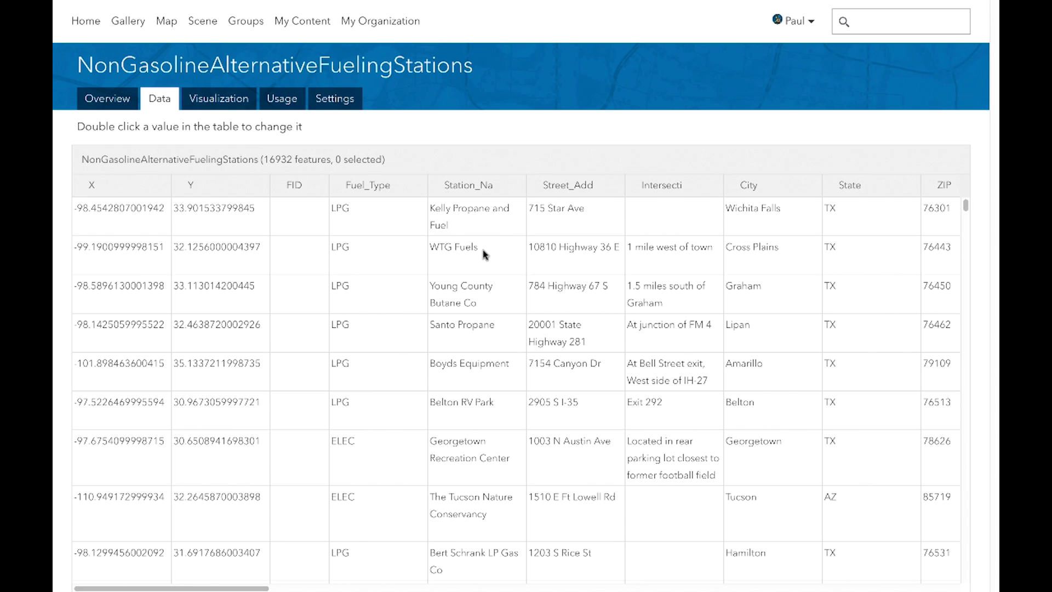
left_click(219, 99)
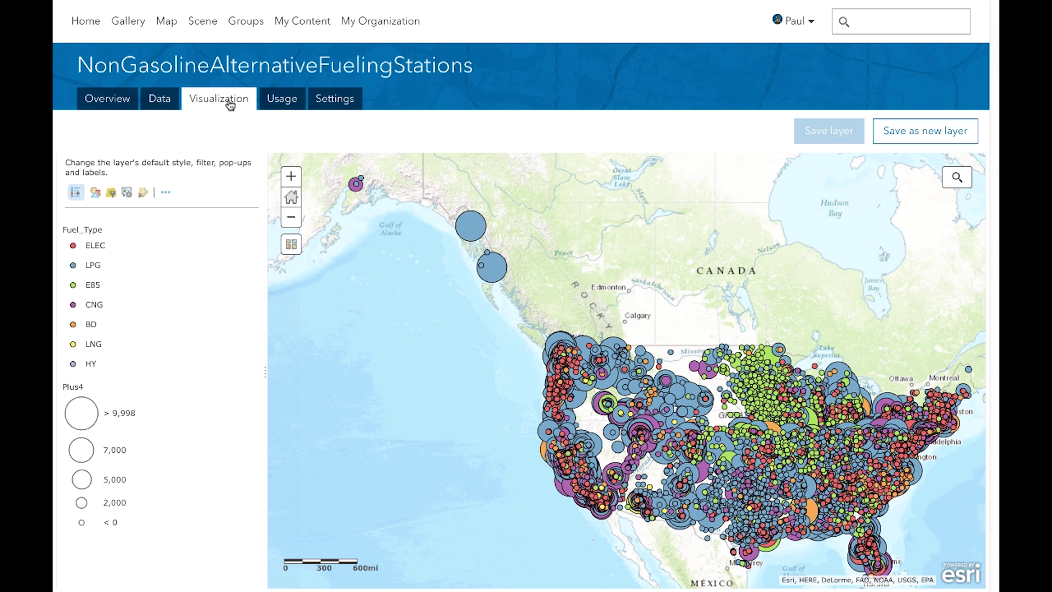
Step: Open and cancel the drawing style and pop-up panels, then show the 30-day usage report
left_click(96, 192)
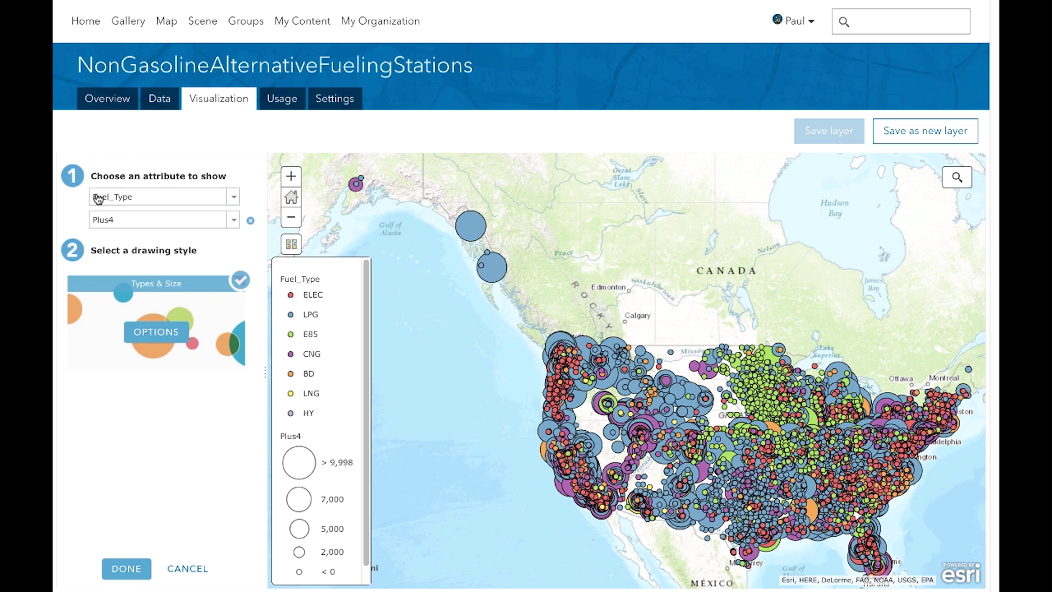
left_click(185, 567)
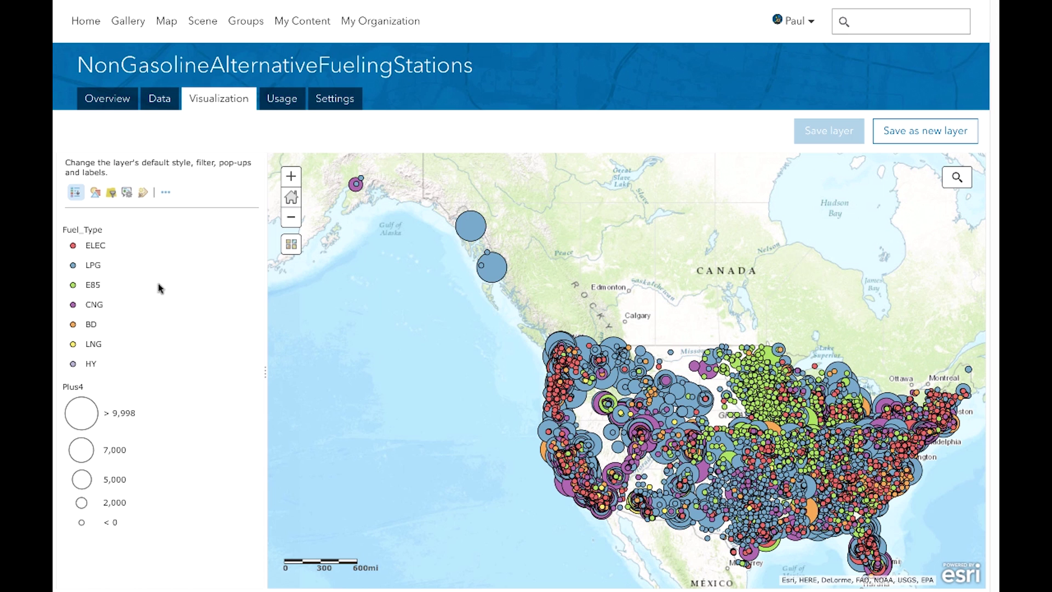
left_click(126, 193)
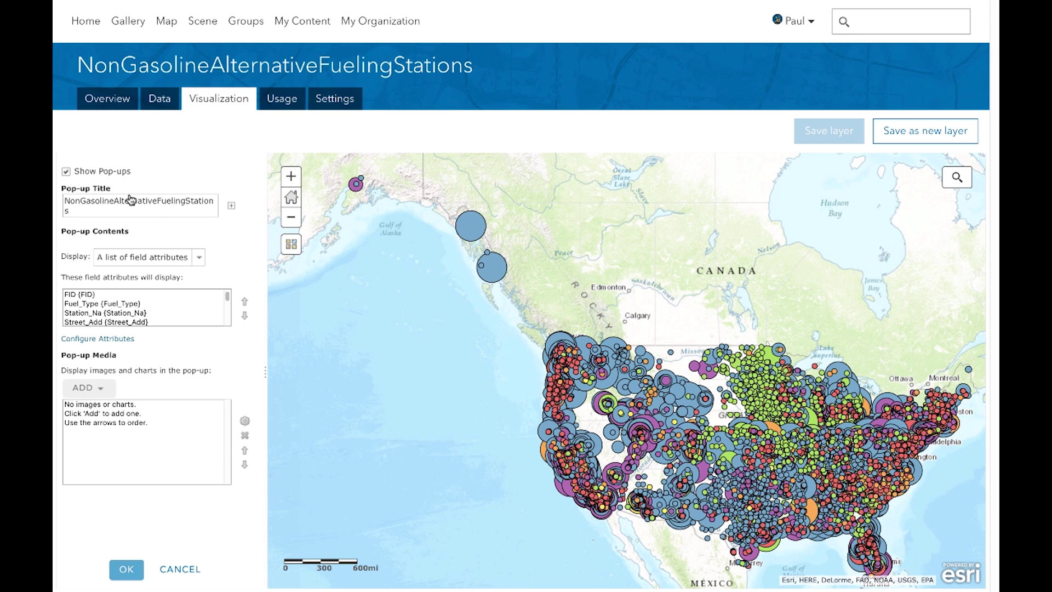
left_click(181, 569)
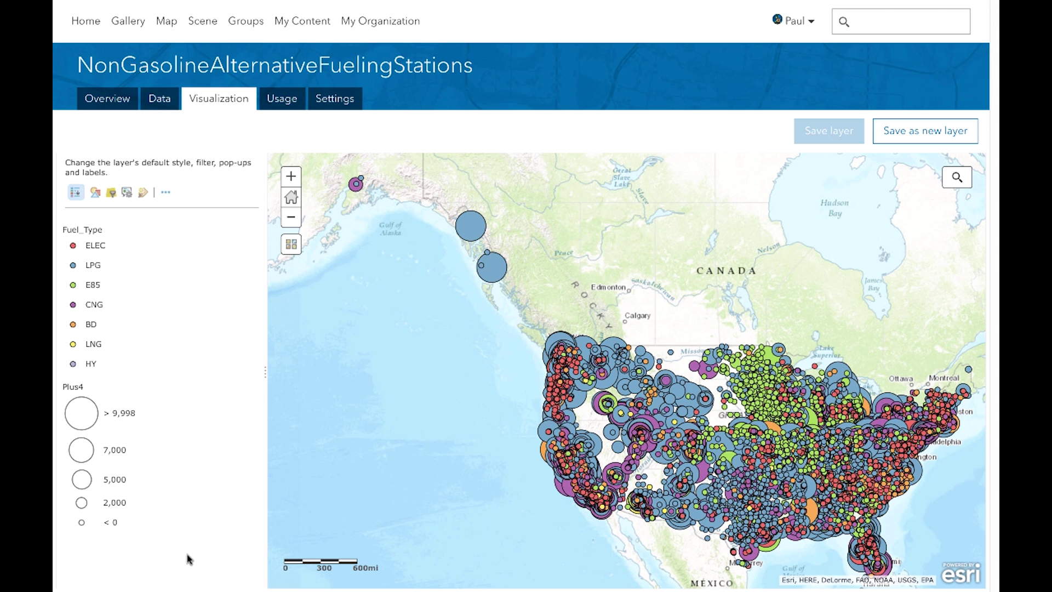
left_click(296, 102)
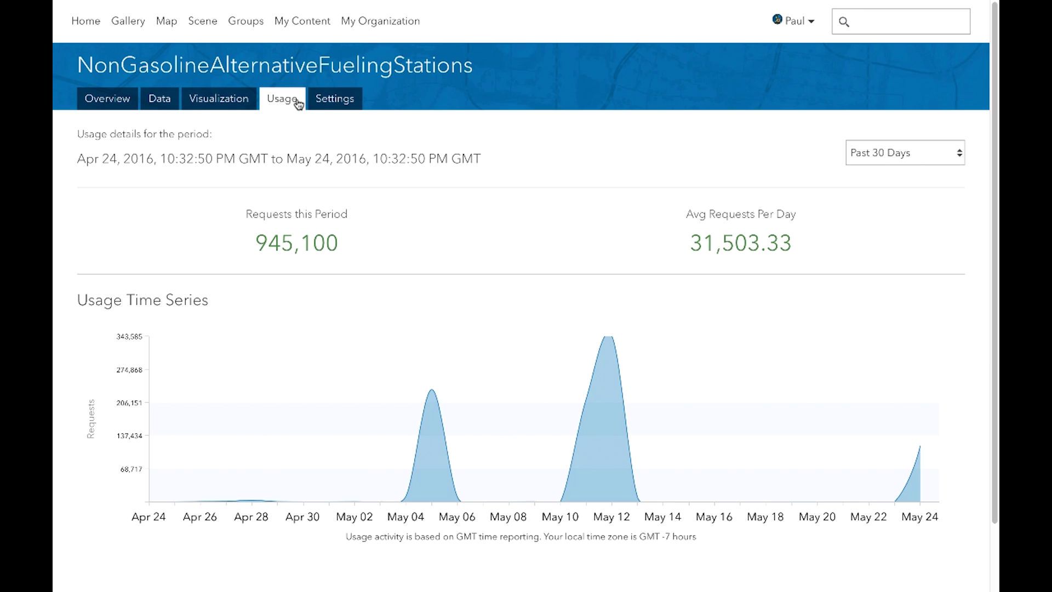
Step: Switch the usage report to the past 24 hours, then to the past 14 days
left_click(894, 155)
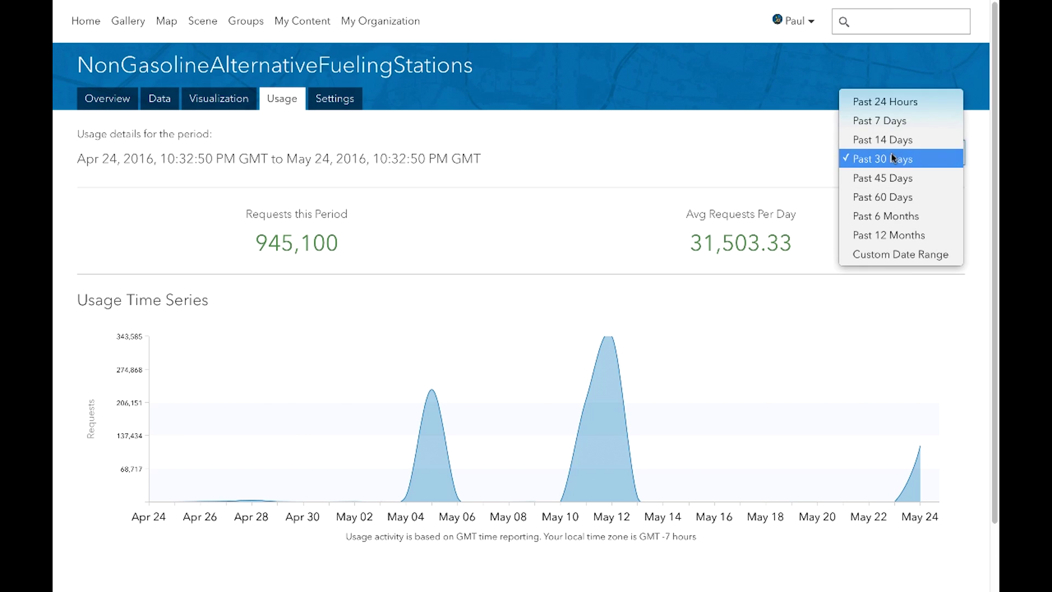
left_click(883, 99)
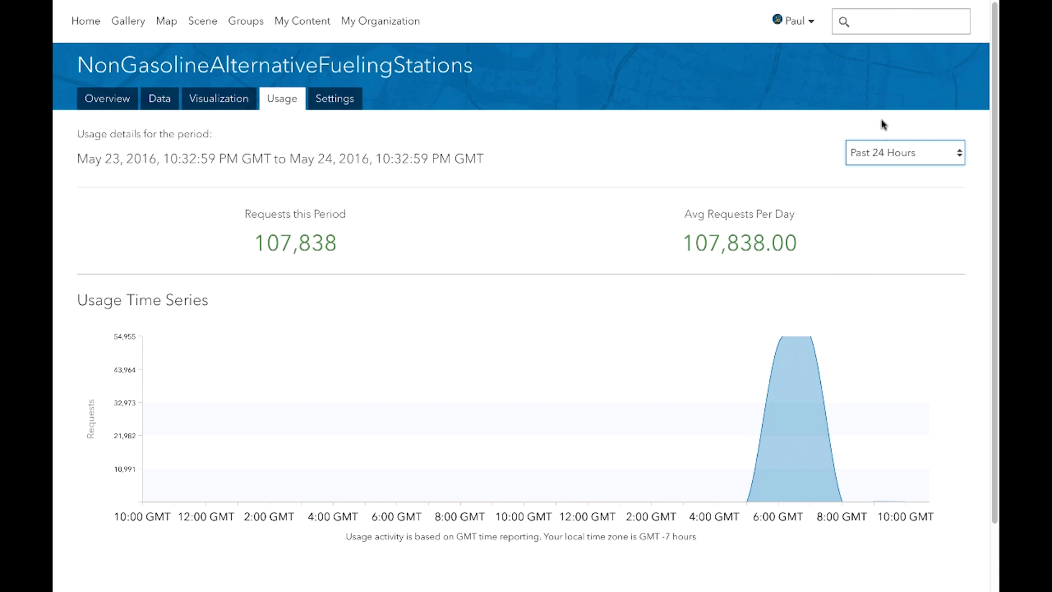
left_click(883, 152)
left_click(884, 202)
Step: Run a custom-range usage report from May 1 to May 24, 2016
left_click(886, 157)
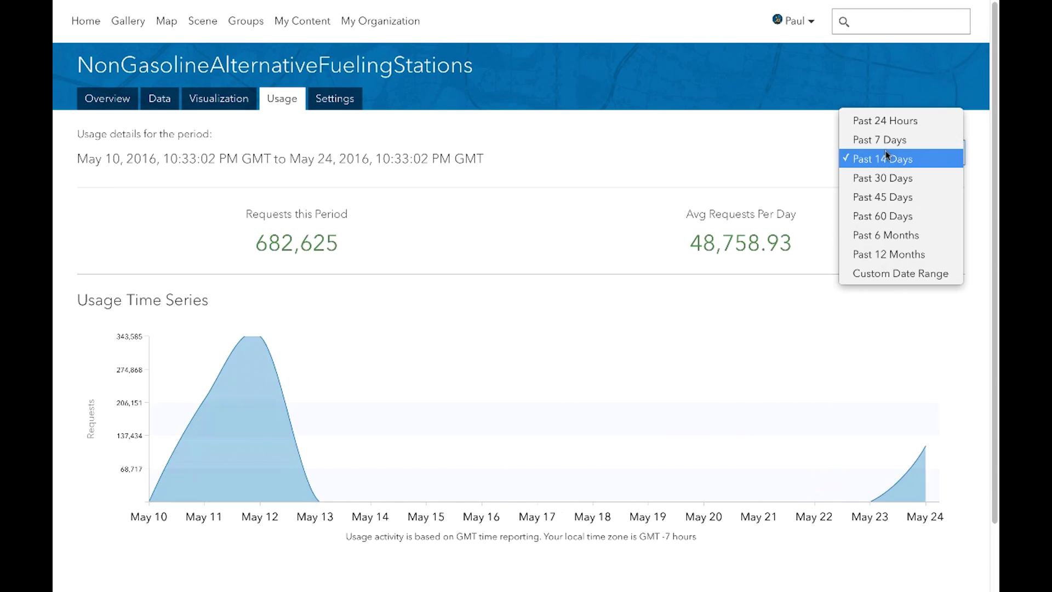
left_click(883, 273)
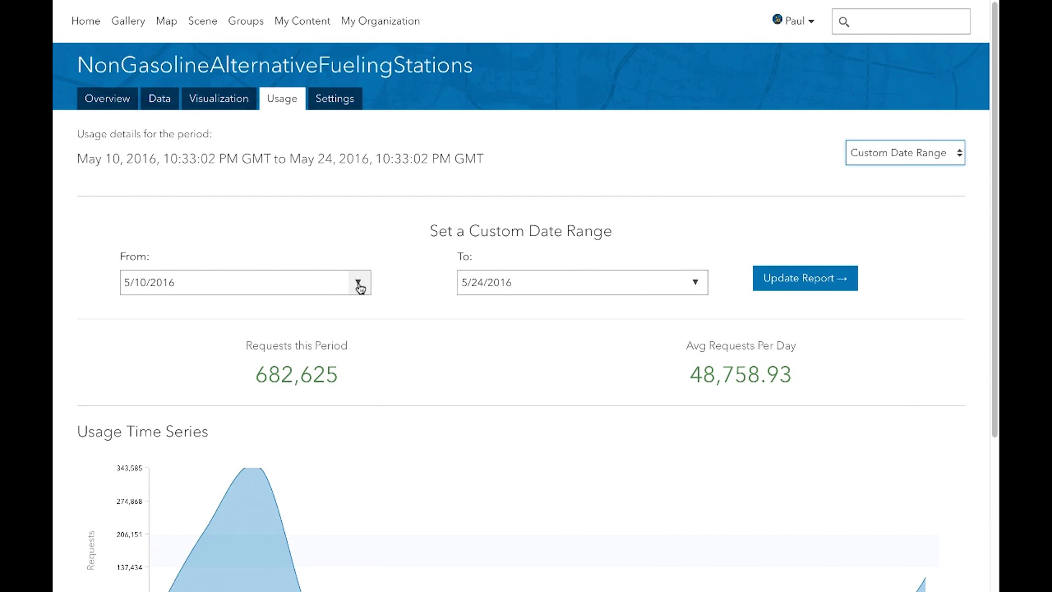
left_click(359, 284)
left_click(147, 364)
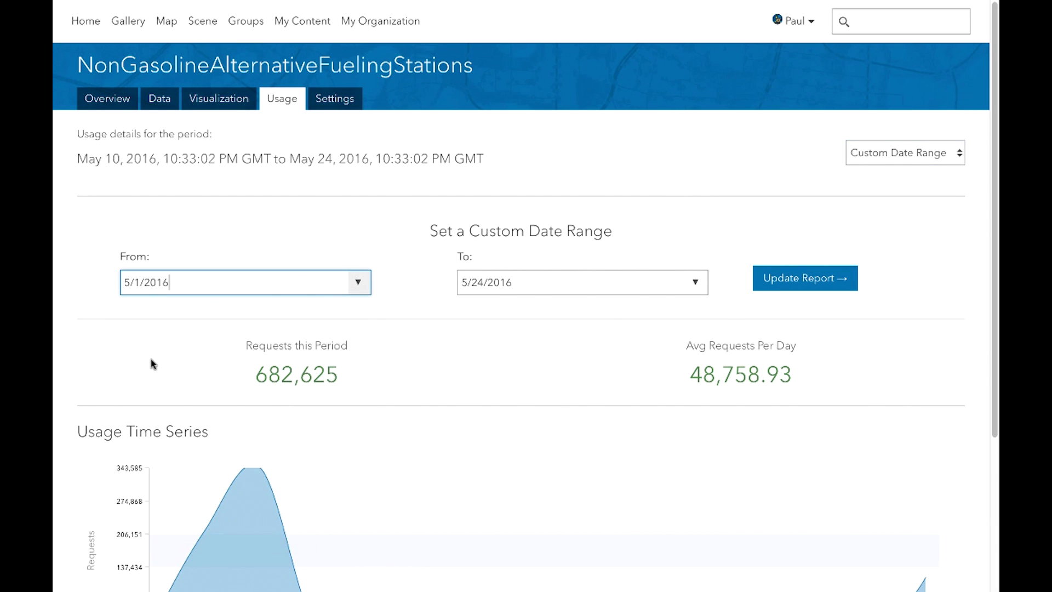
left_click(788, 282)
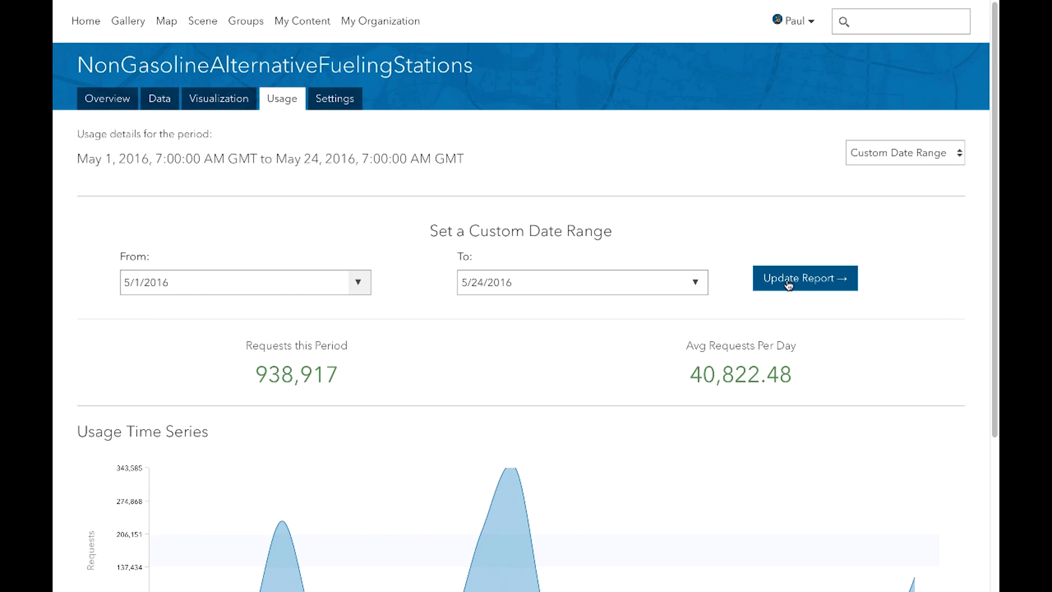
scroll(790, 376, "down", 3)
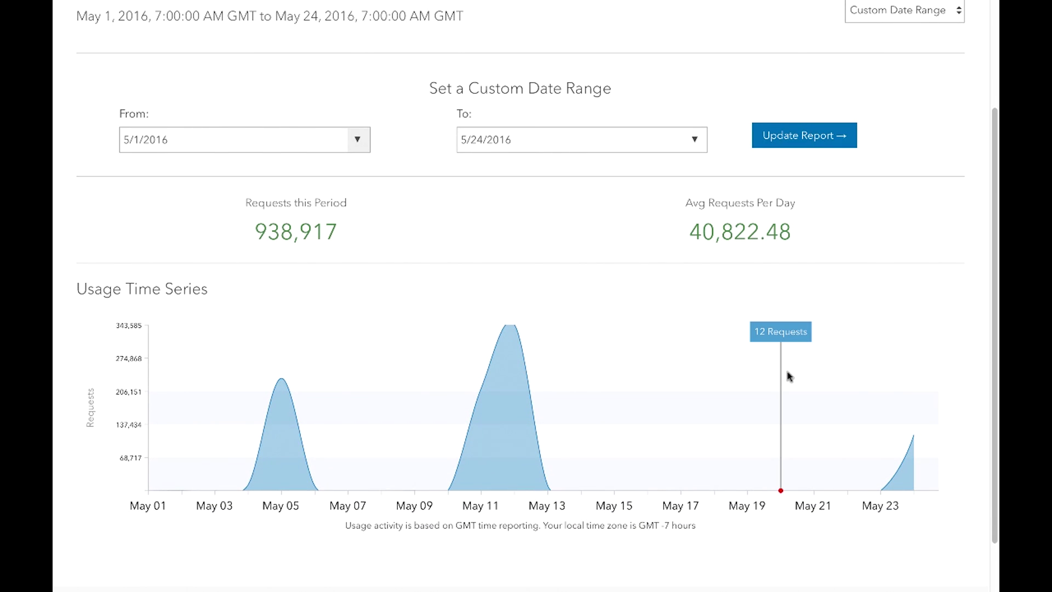
scroll(389, 63, "up", 3)
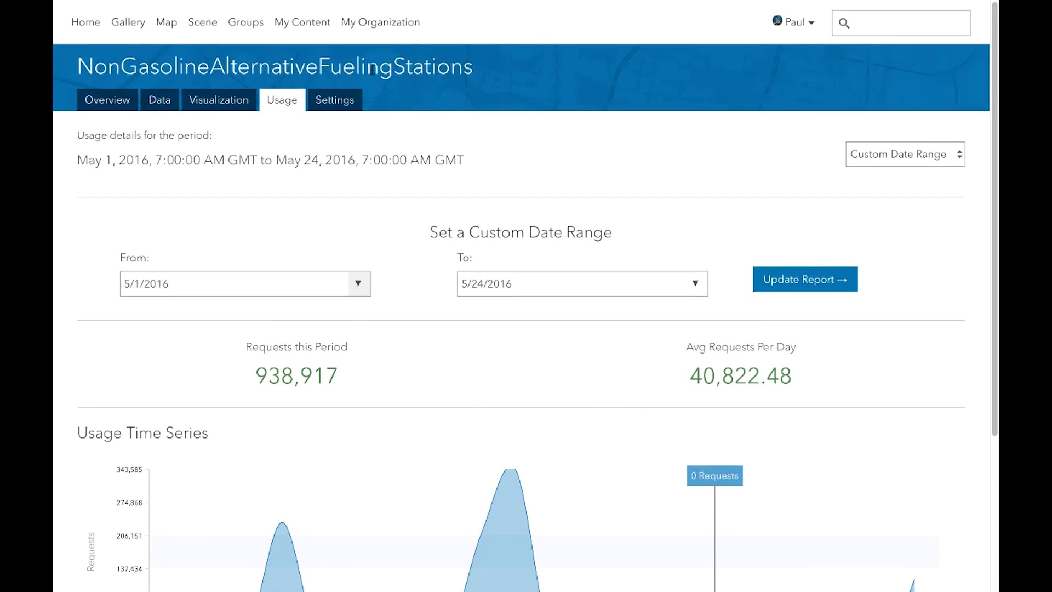
left_click(334, 106)
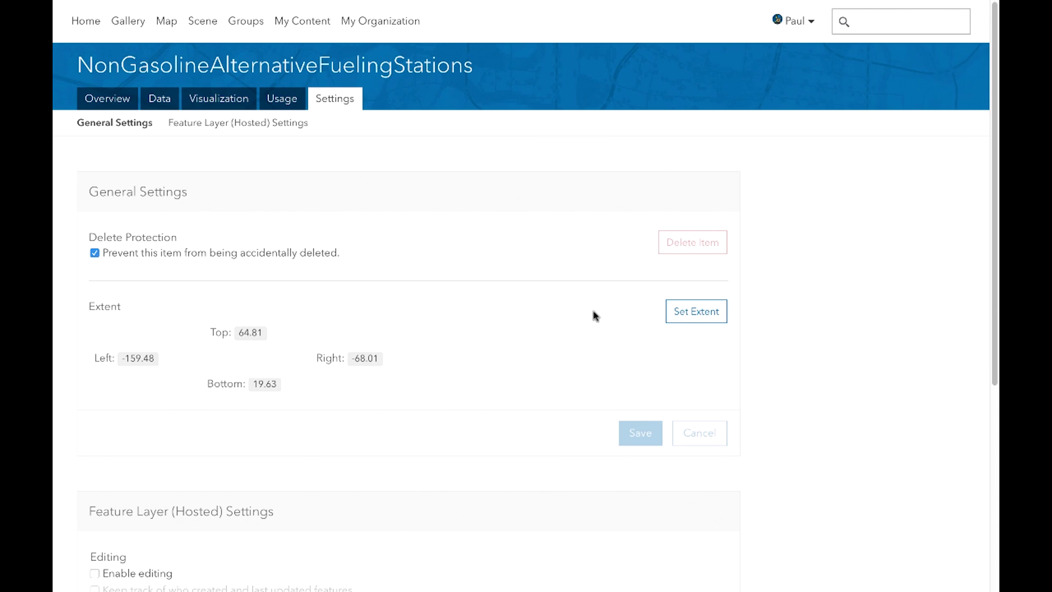
Step: Enable editing limited to updating feature attributes, enable sync, and save the layer settings
scroll(561, 312, "down", 3)
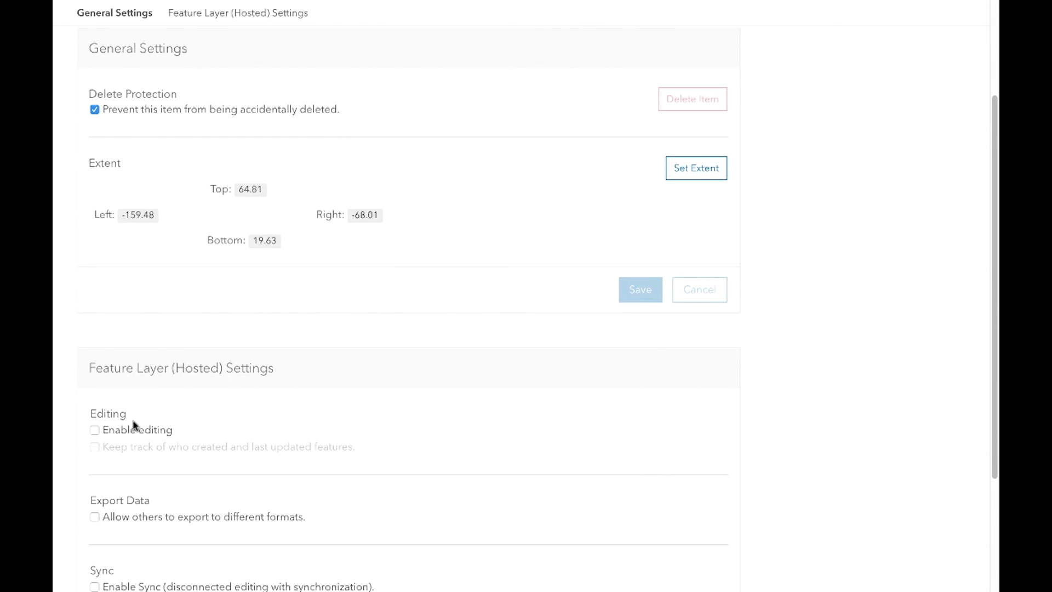
left_click(95, 430)
scroll(164, 419, "down", 3)
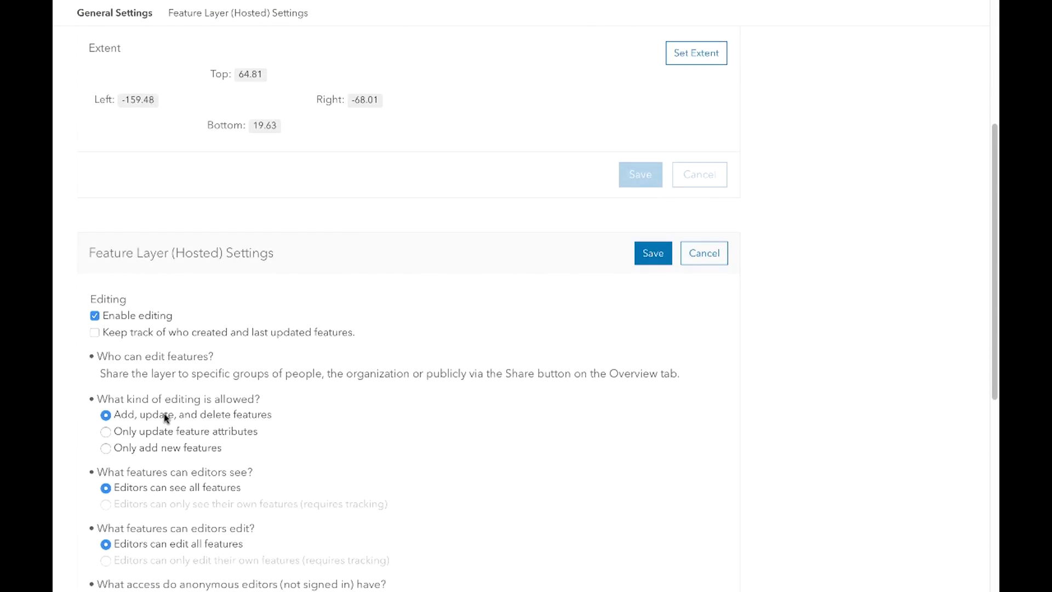
left_click(109, 406)
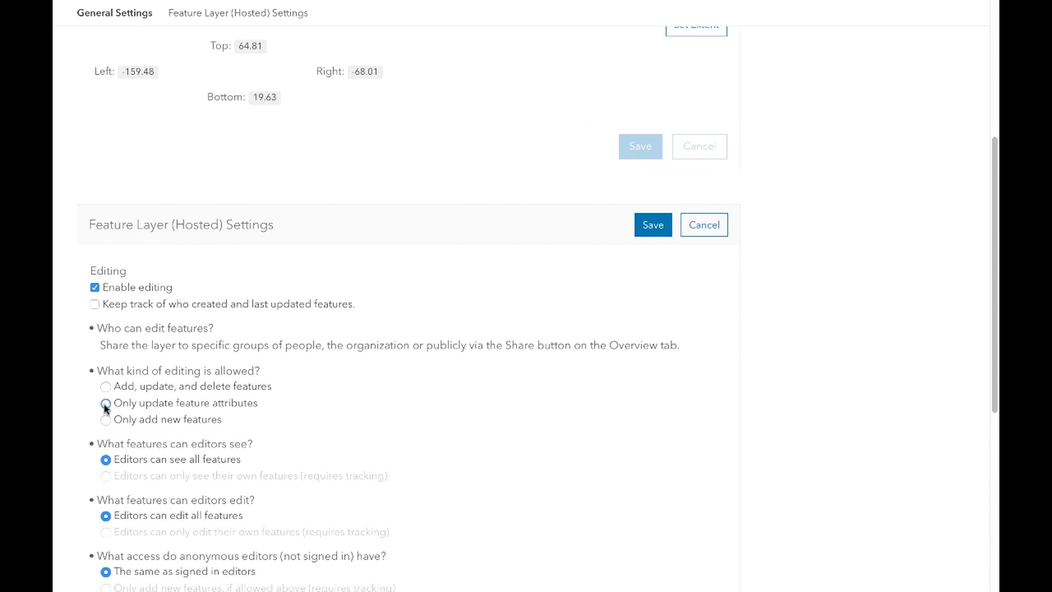
scroll(236, 409, "down", 4)
scroll(236, 408, "down", 2)
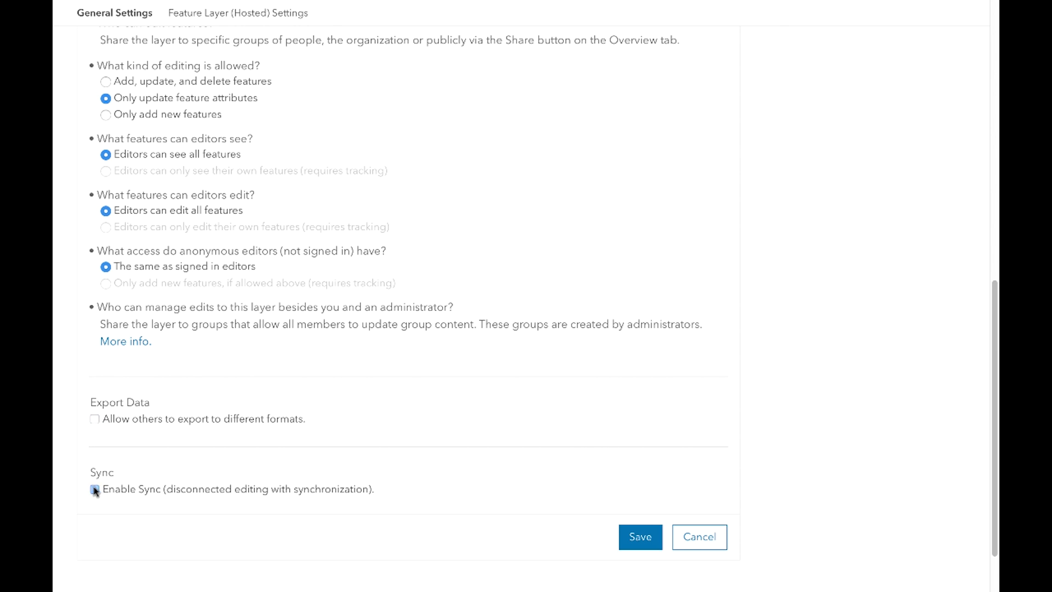
left_click(633, 539)
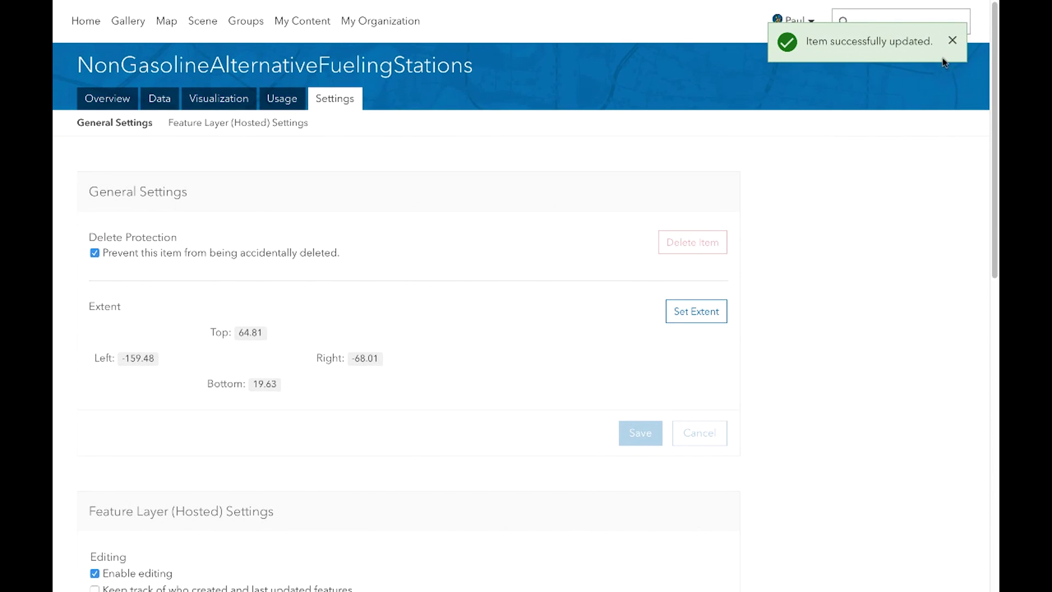
left_click(952, 41)
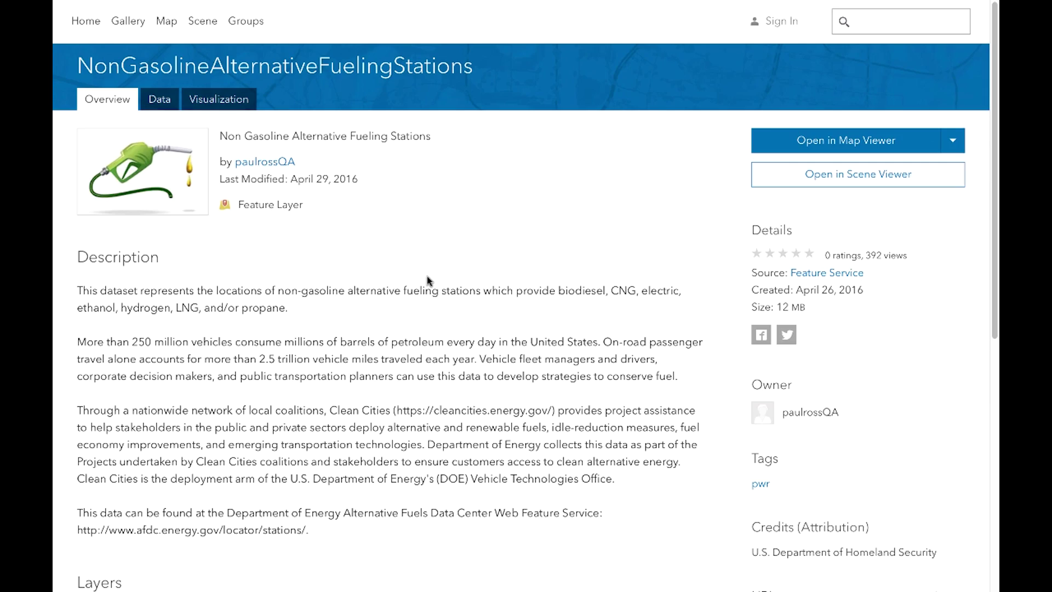
Step: Browse the public Overview page, then view its Data table and Visualization map
scroll(429, 280, "down", 8)
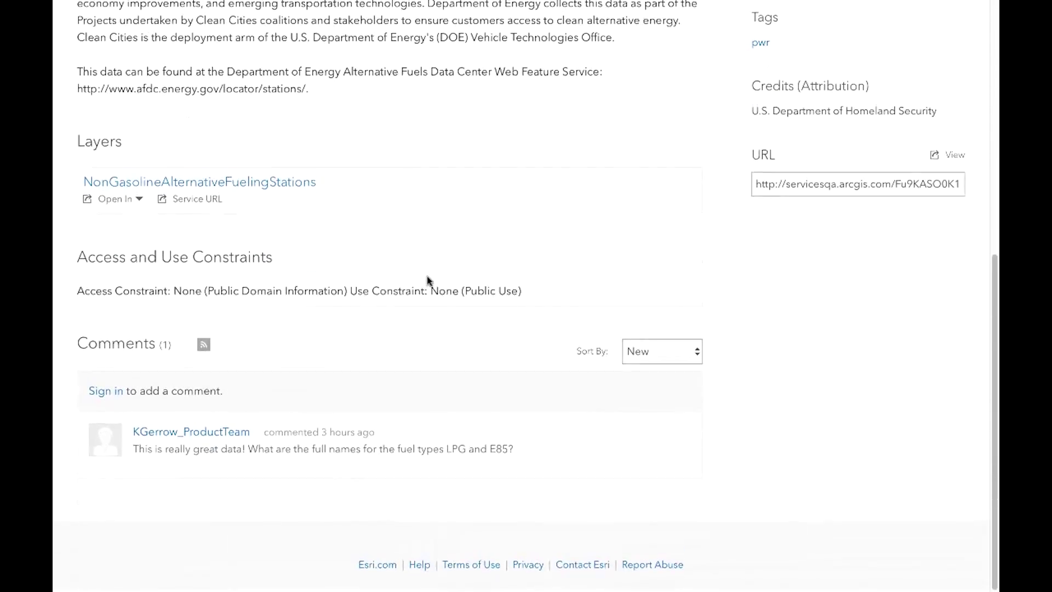
scroll(429, 280, "up", 8)
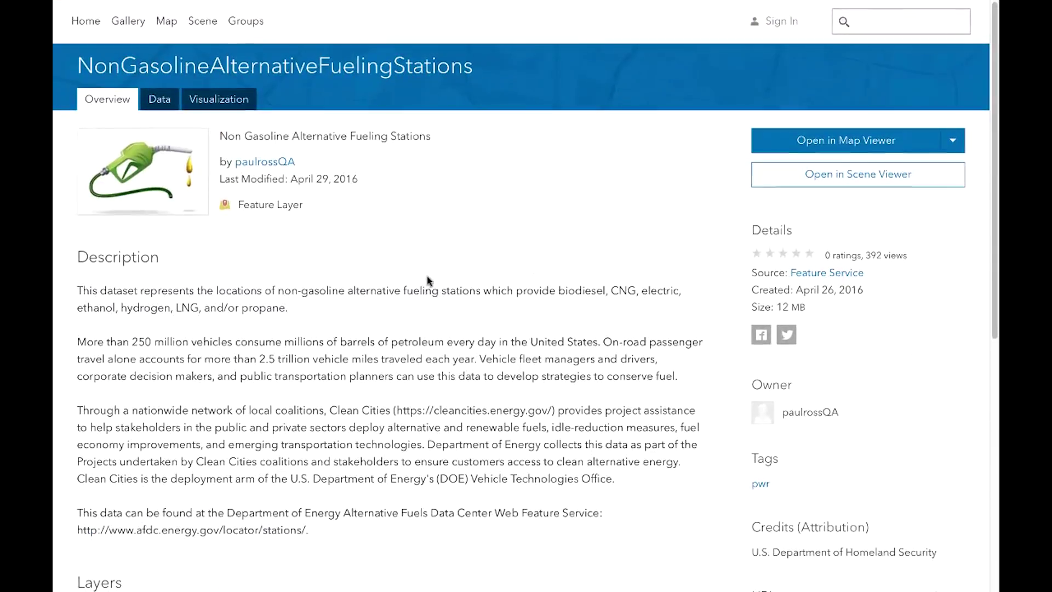
left_click(166, 105)
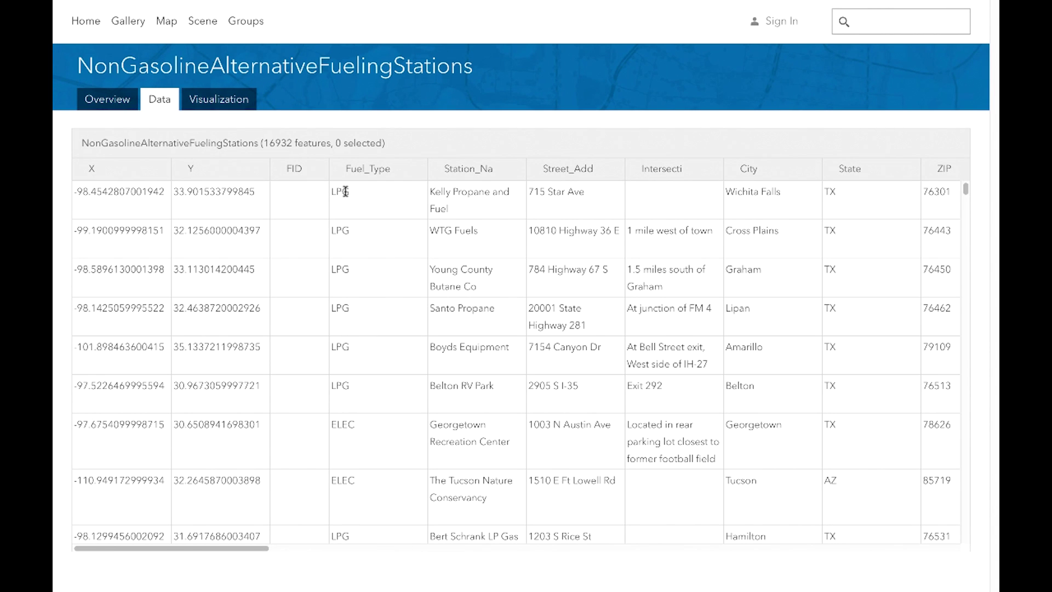
left_click(219, 101)
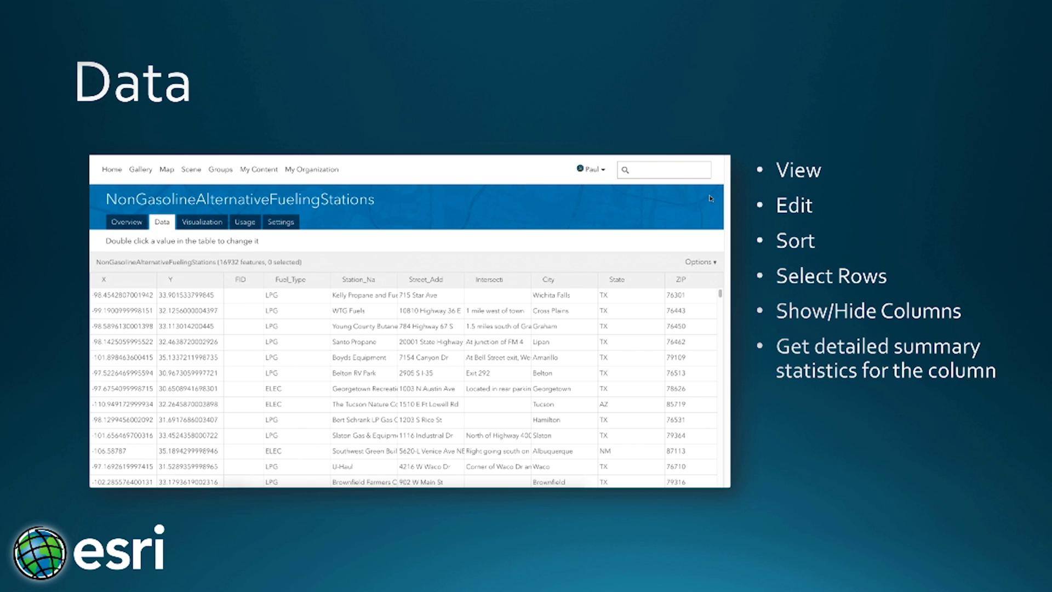
Step: Advance the deck through the Visualization and Usage slides to the Settings slide
key("Right")
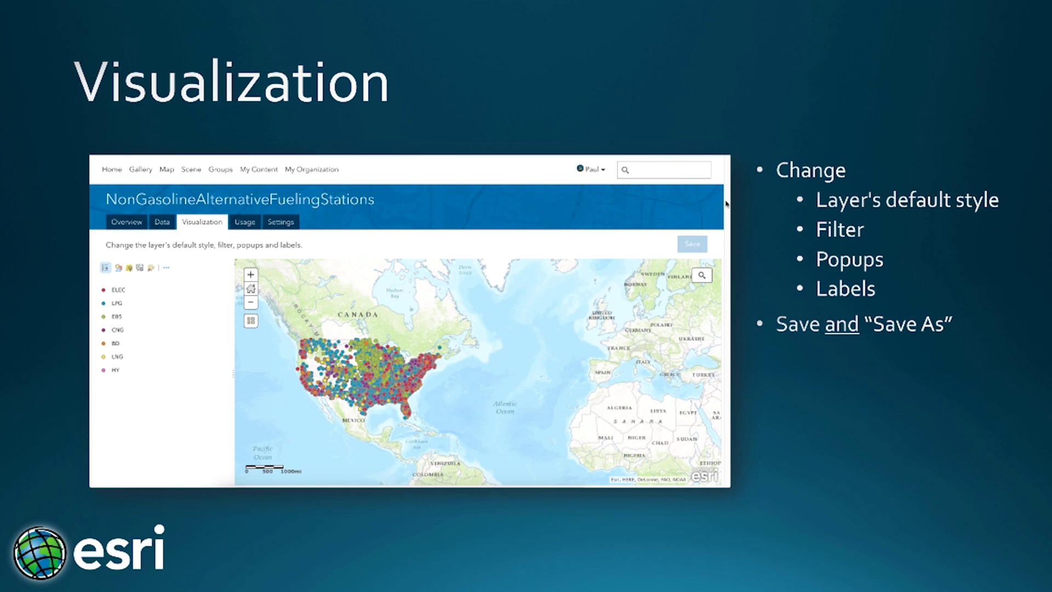
key("Right")
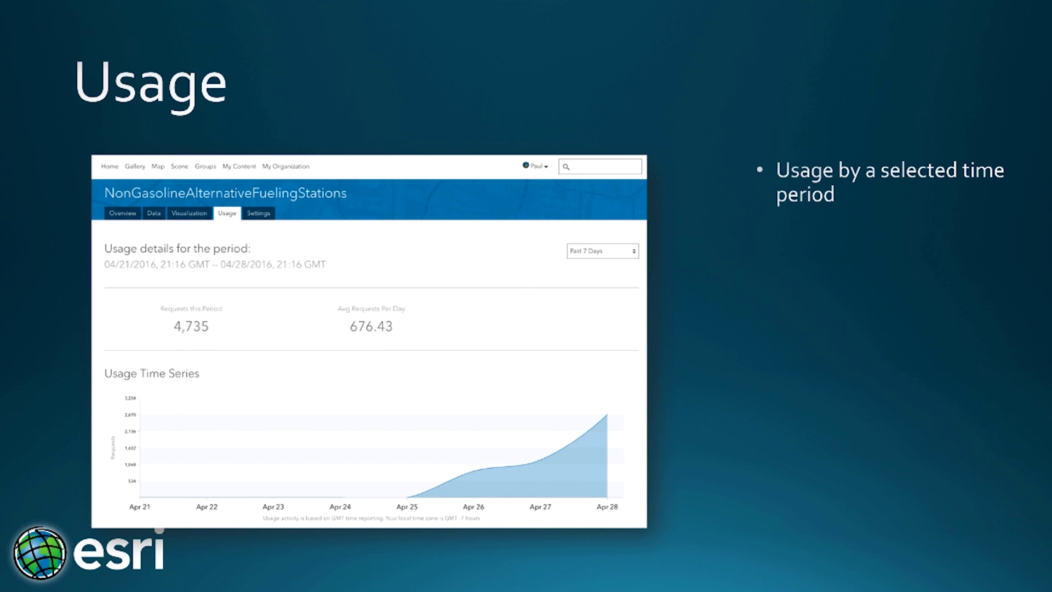
key("Right")
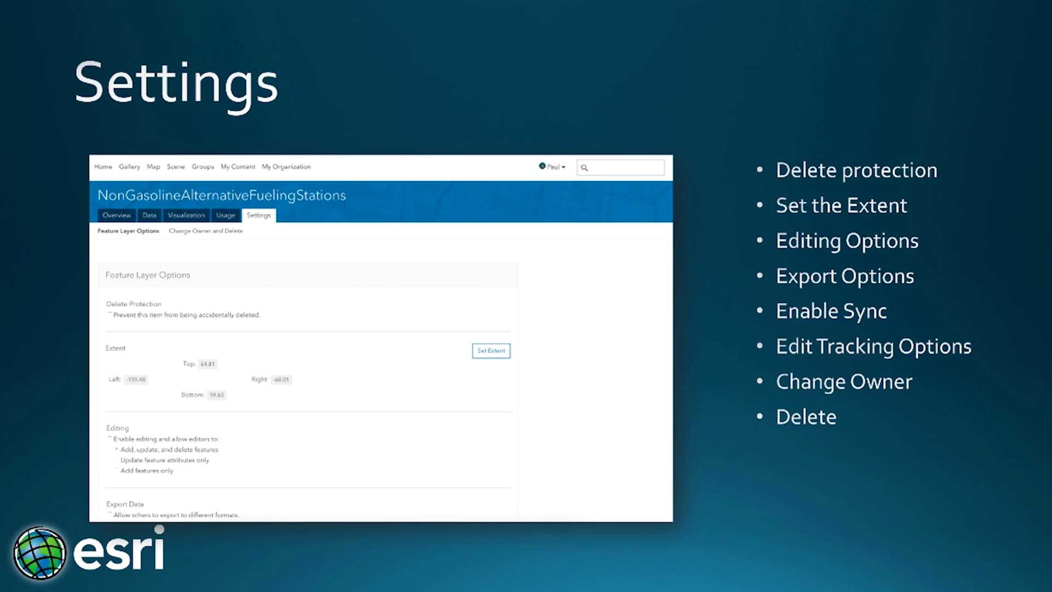